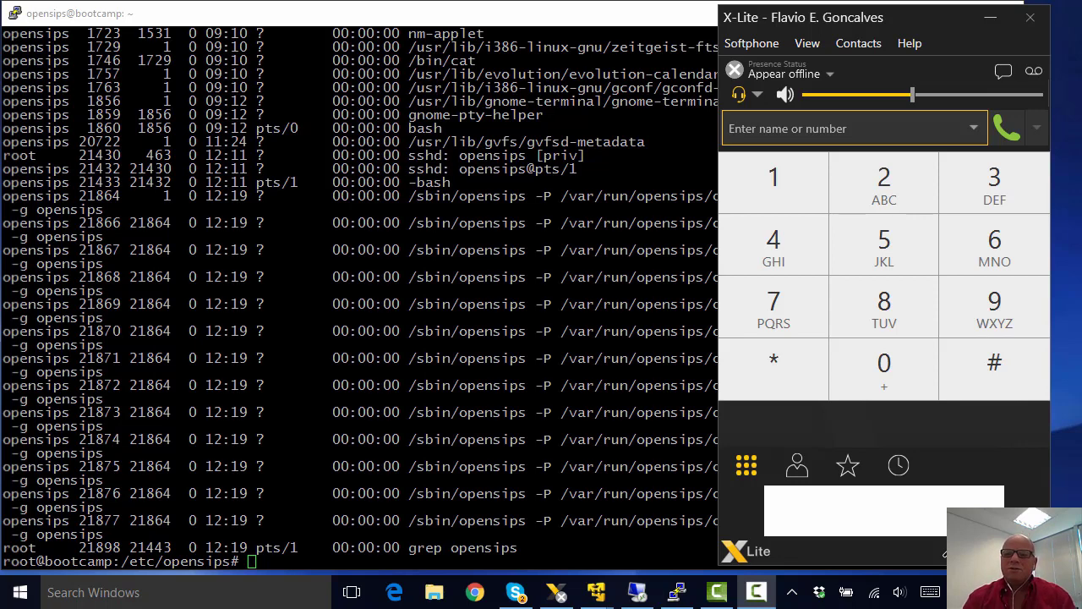
Step: Set account 1000's domain to 192.168.0.105 with outbound traffic sent via the domain
click(761, 41)
click(743, 61)
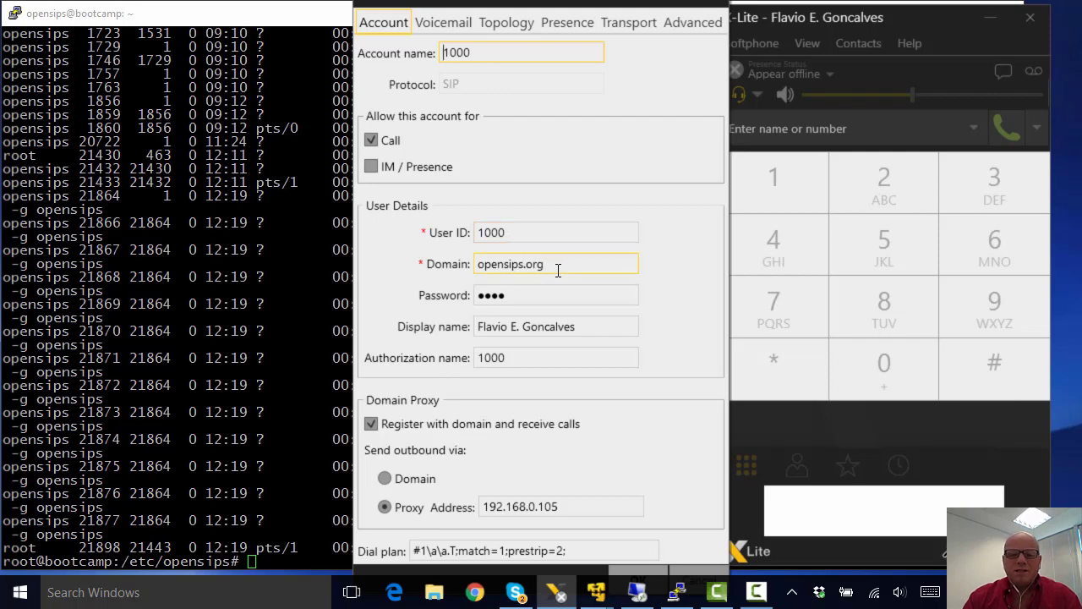
drag(557, 270, 453, 270)
text(192.)
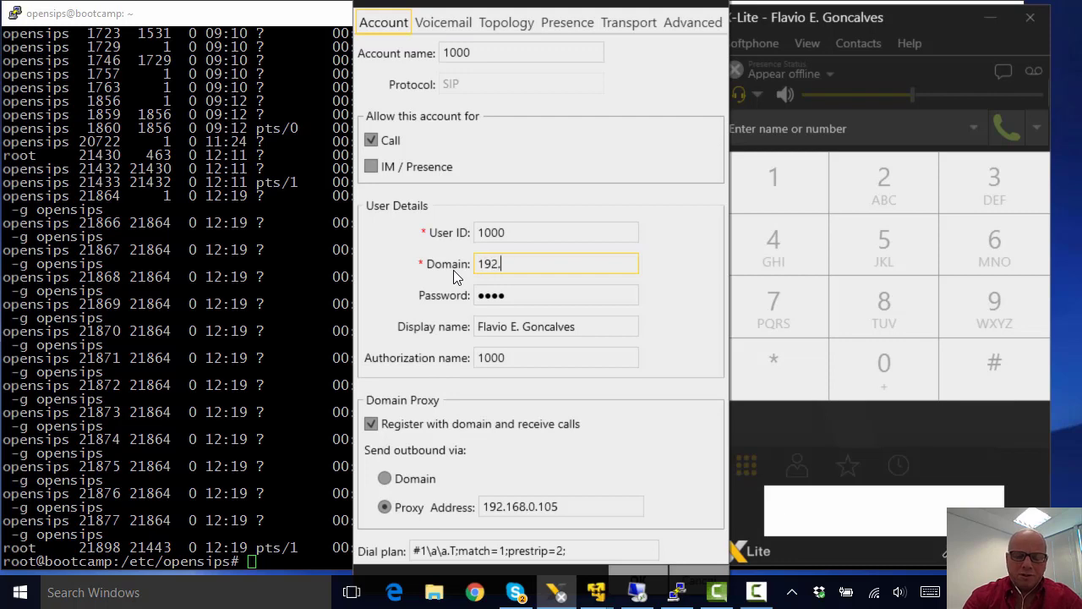
text(168.0.1)
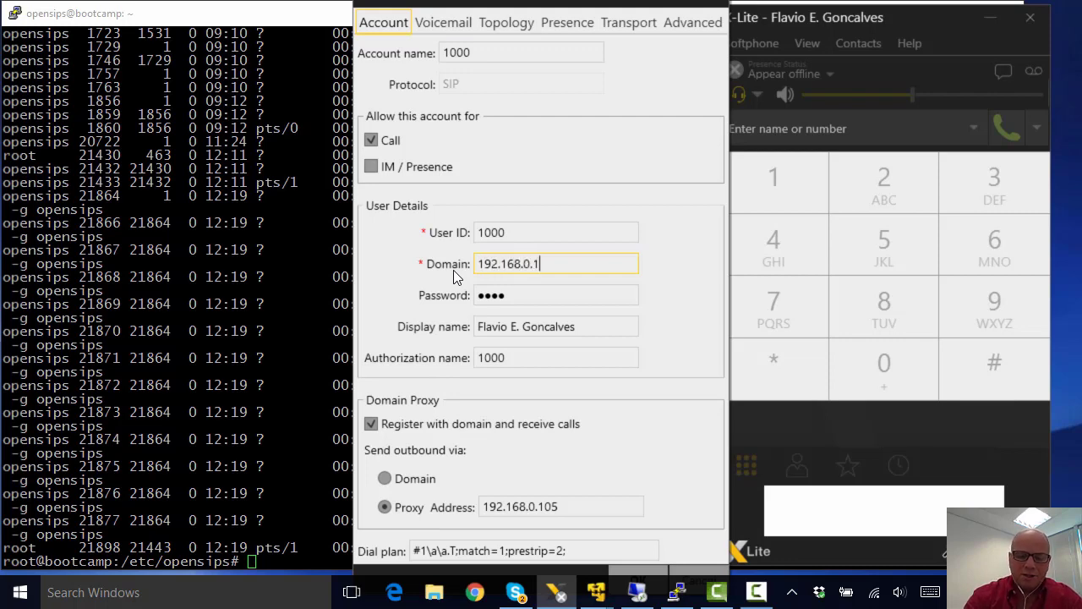
text(05)
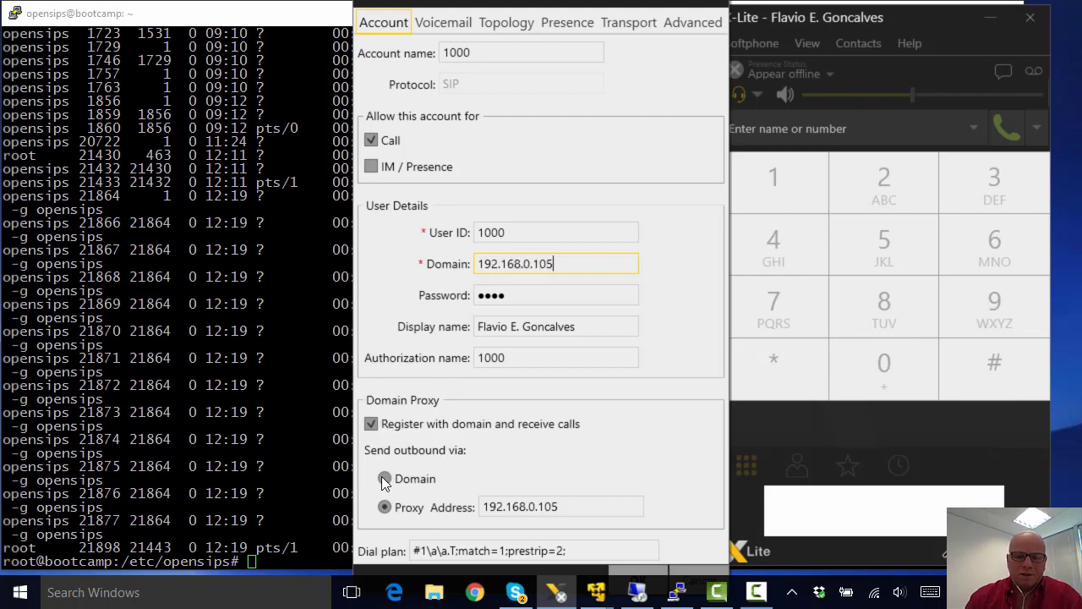
click(385, 479)
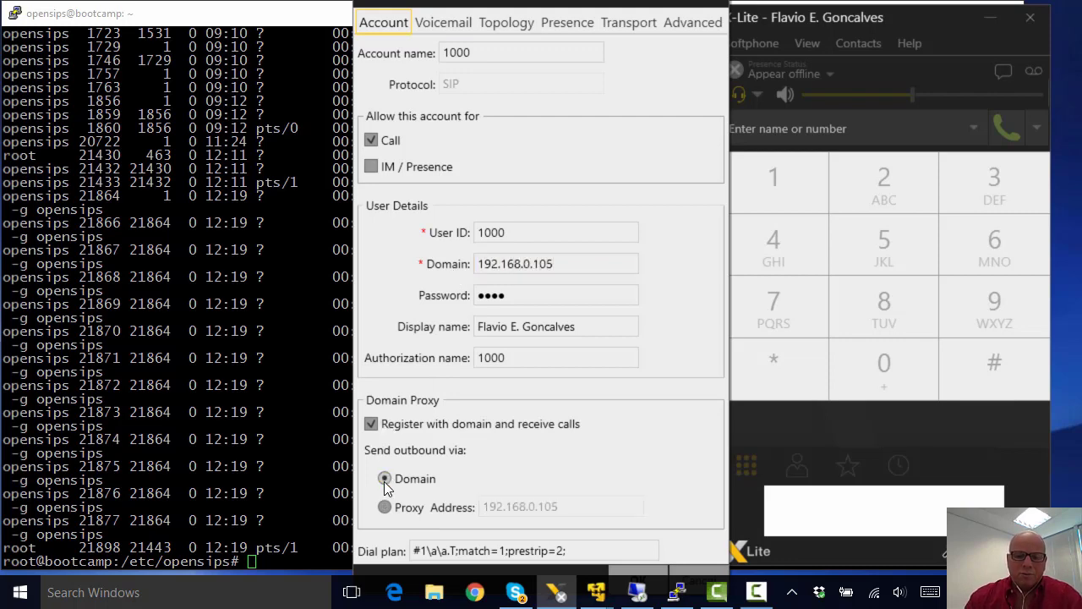
click(695, 573)
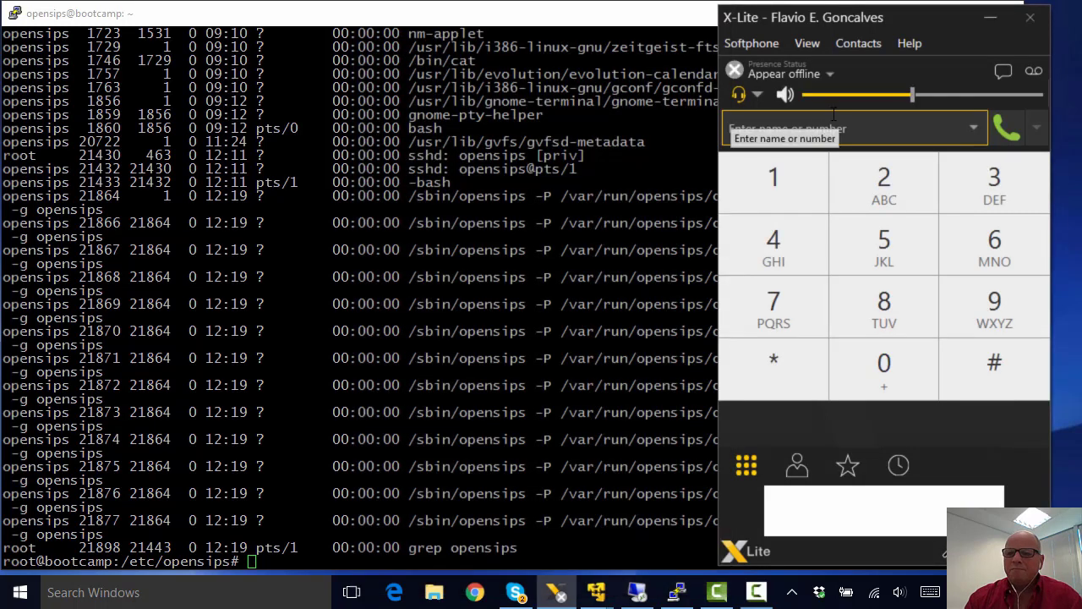
Step: Re-enter domain 192.168.0.105 with outbound via domain and save, enabling the account
click(752, 43)
click(710, 63)
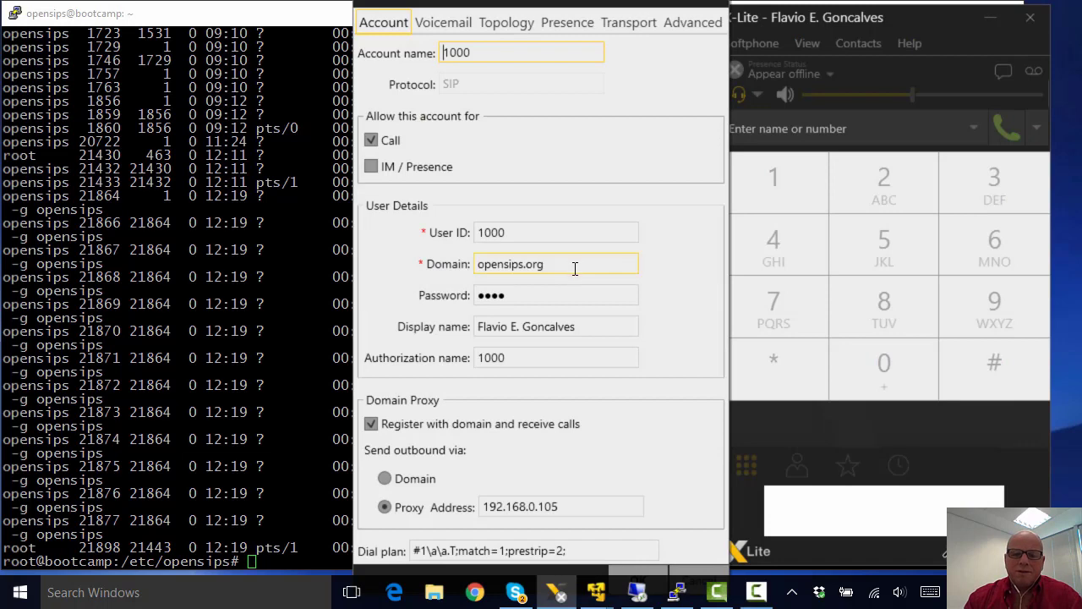
drag(578, 267, 468, 265)
text(192)
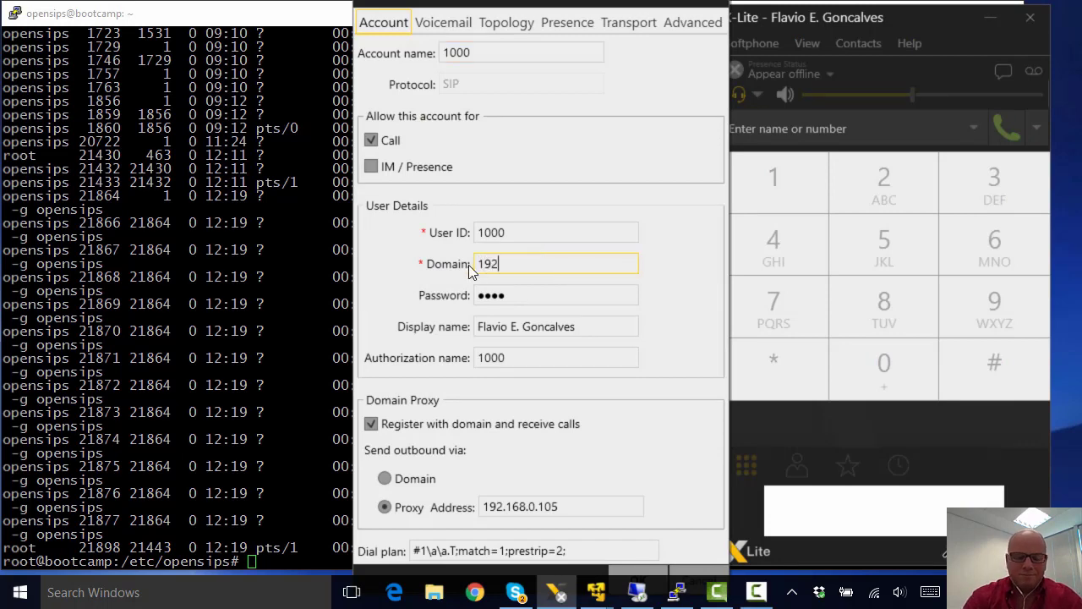
text(.168.0.105)
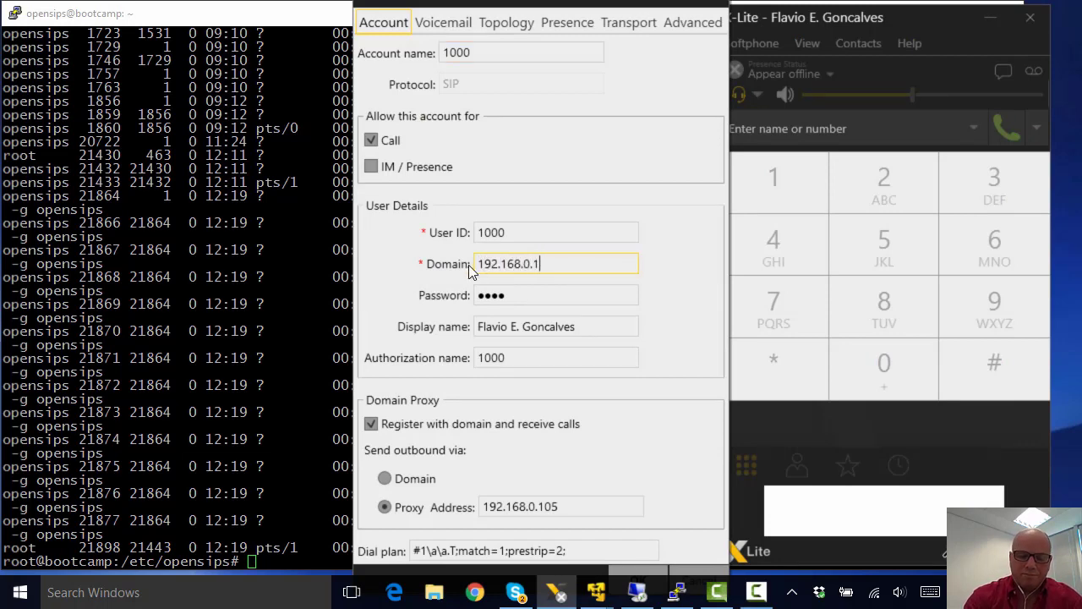
click(385, 478)
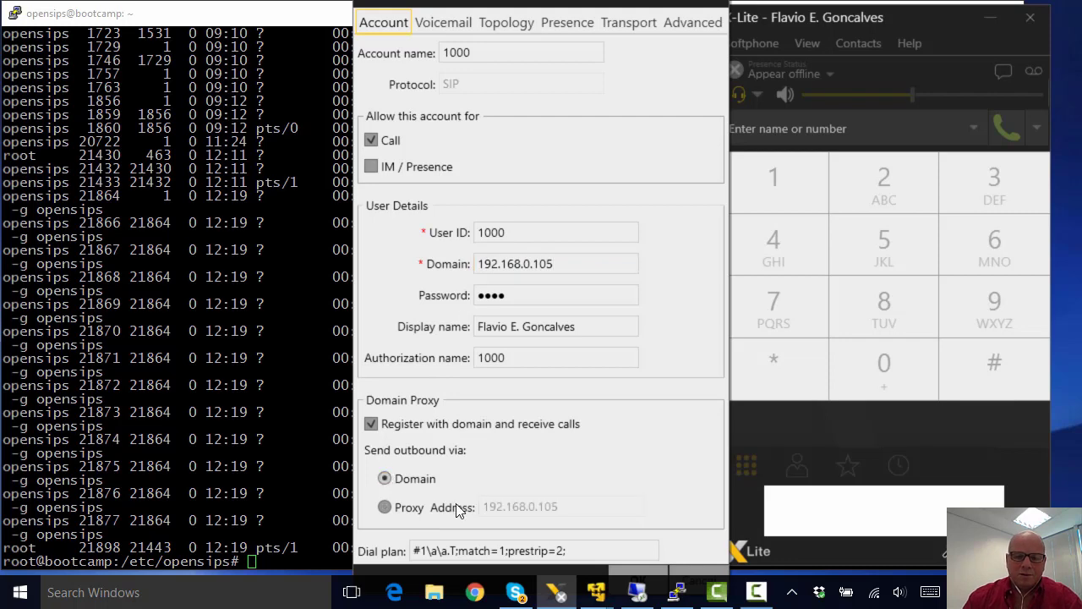
click(630, 574)
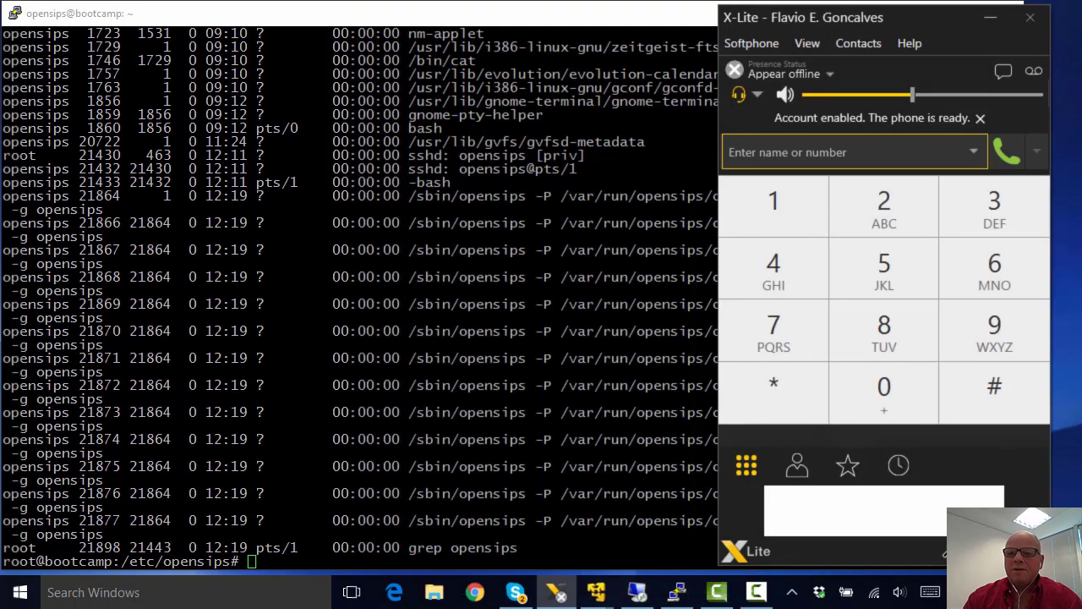
click(758, 45)
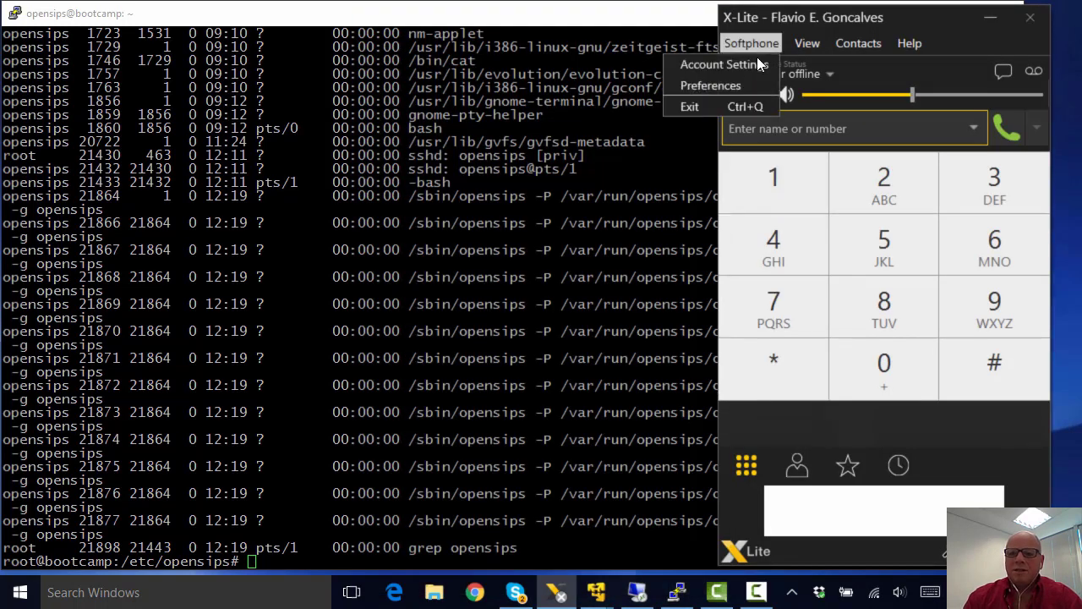
click(751, 65)
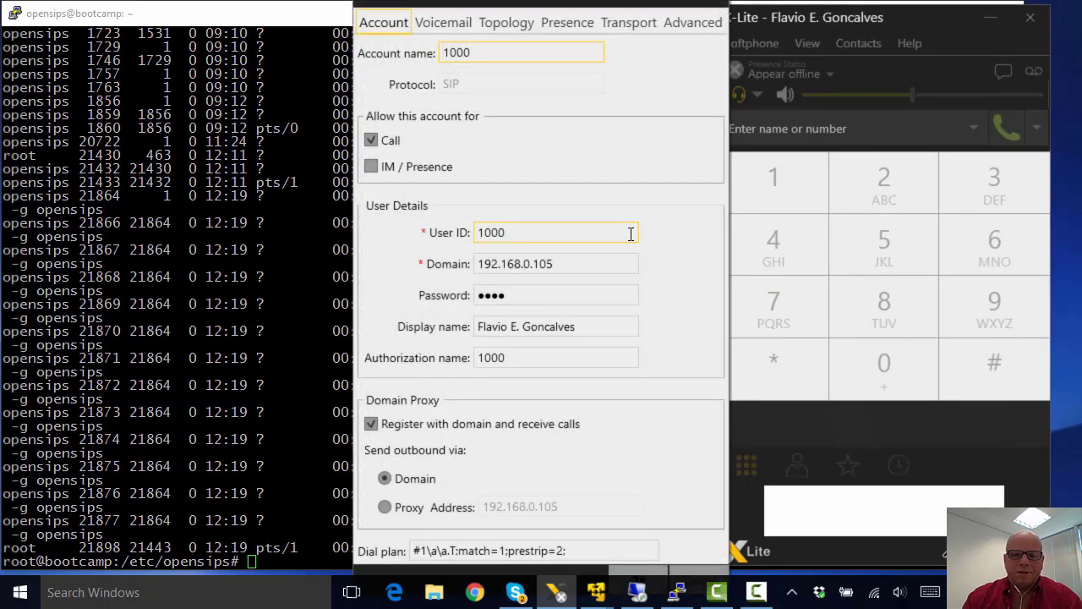
mouse_move(637, 592)
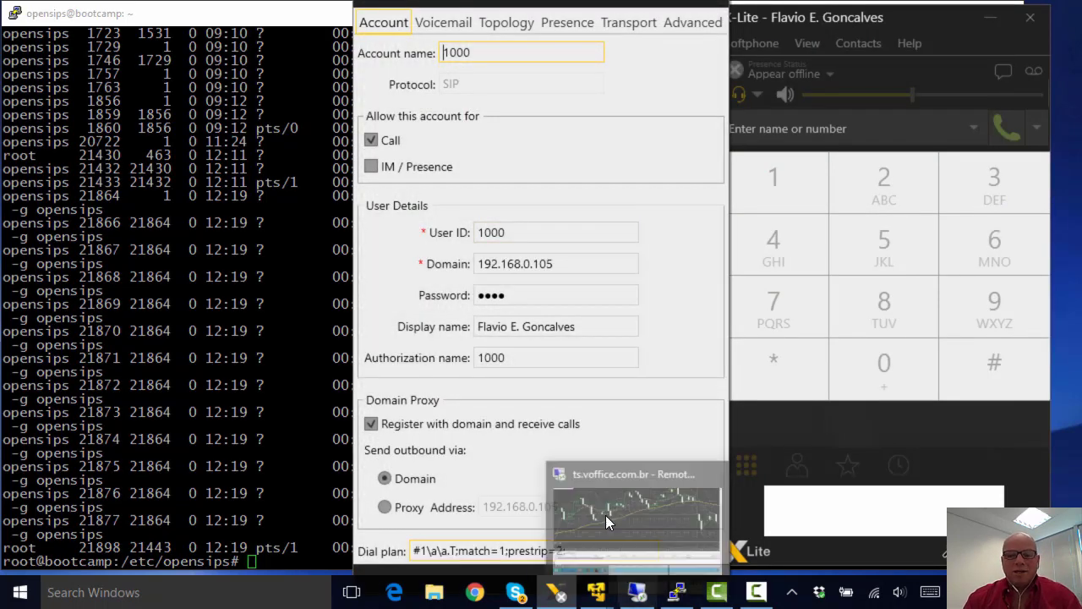
mouse_move(603, 505)
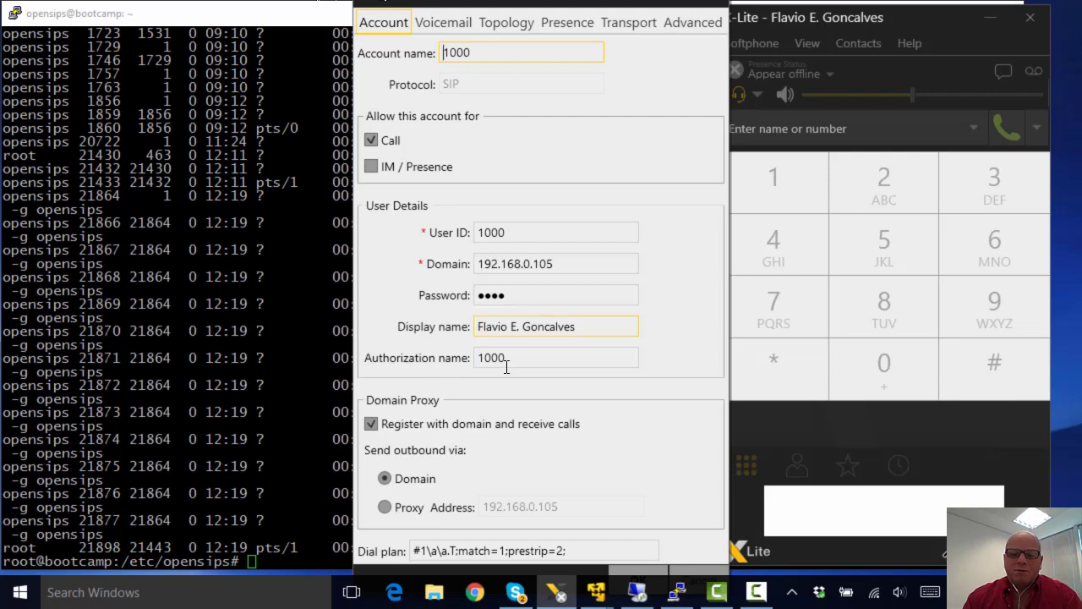
click(640, 578)
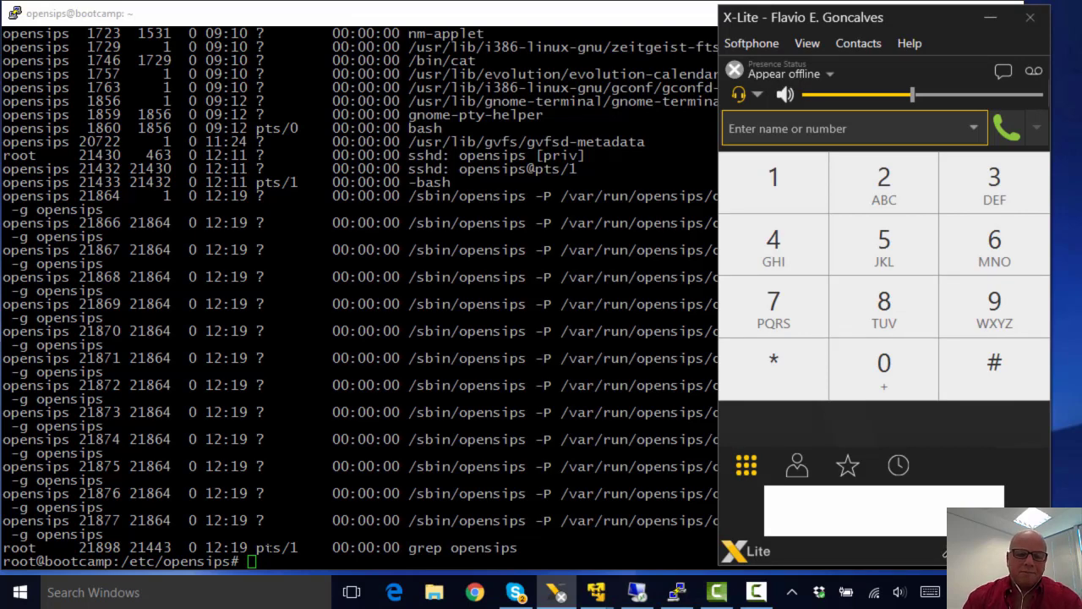
Step: Start sngrep in the PuTTY server terminal
key(alt+Tab)
text(sngrep)
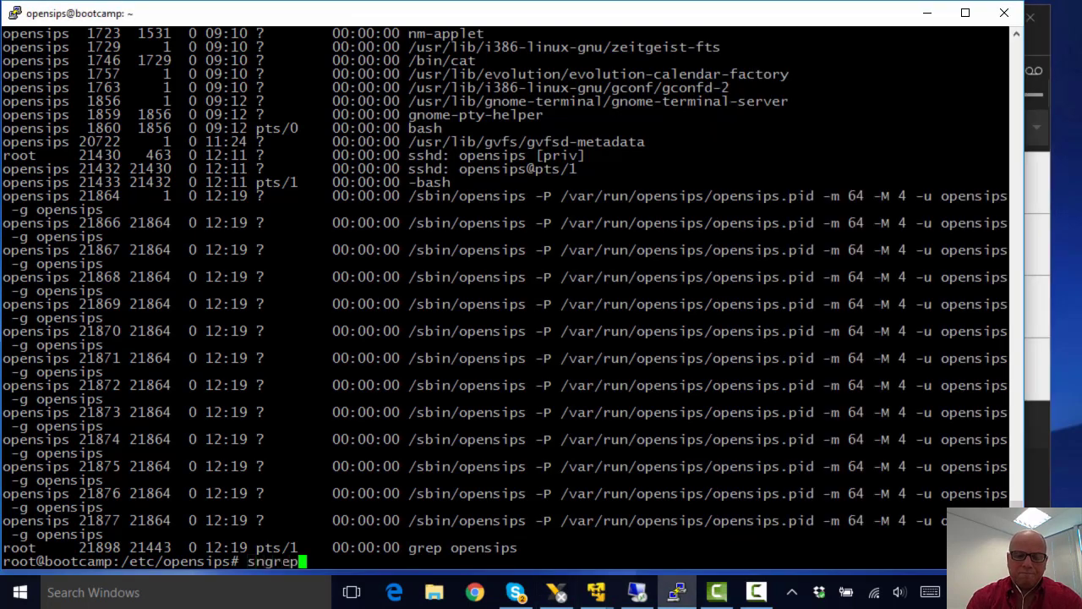
key(Return)
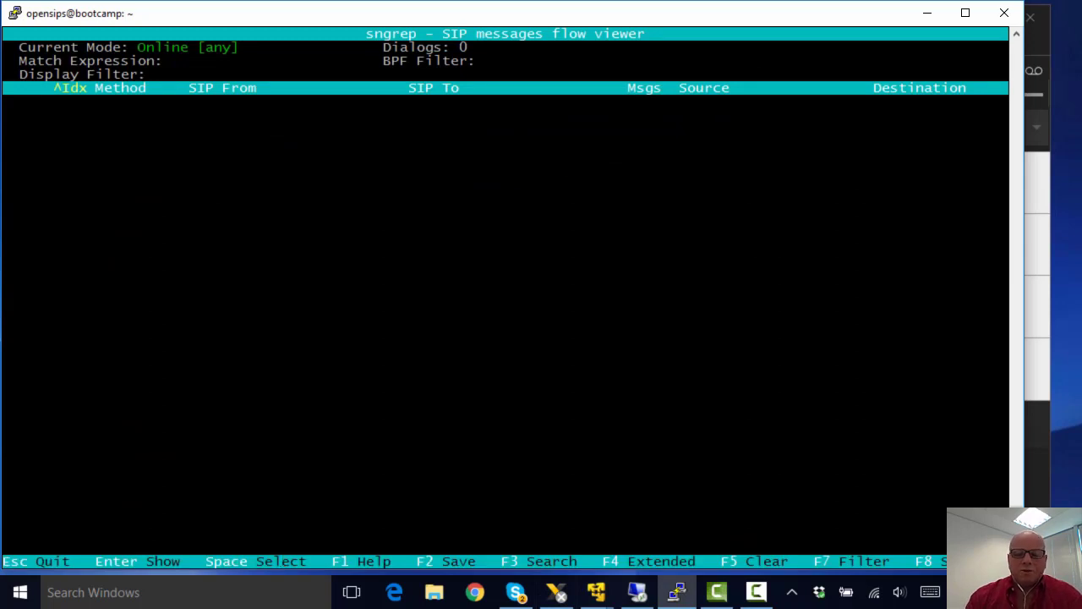
Step: Hide X-Lite to the tray and relaunch it from Windows search
click(1028, 164)
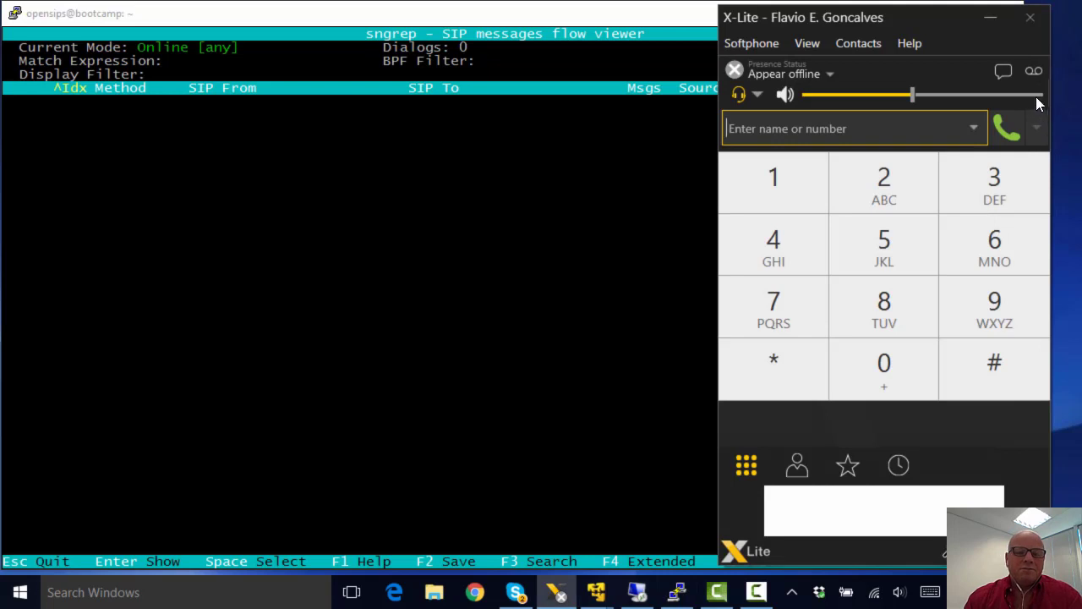
click(1032, 17)
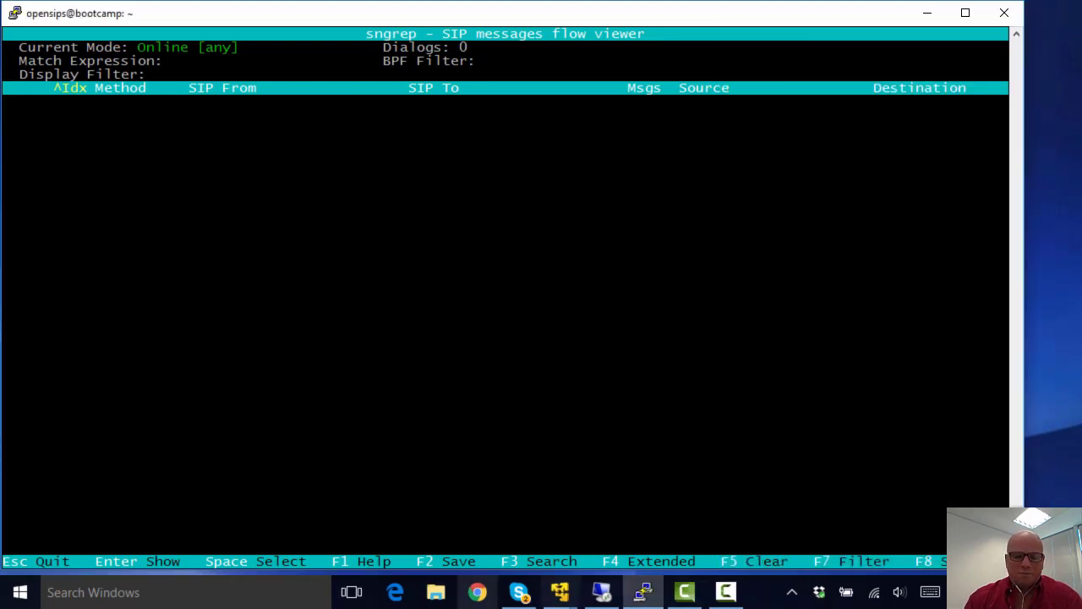
click(304, 604)
text(xl)
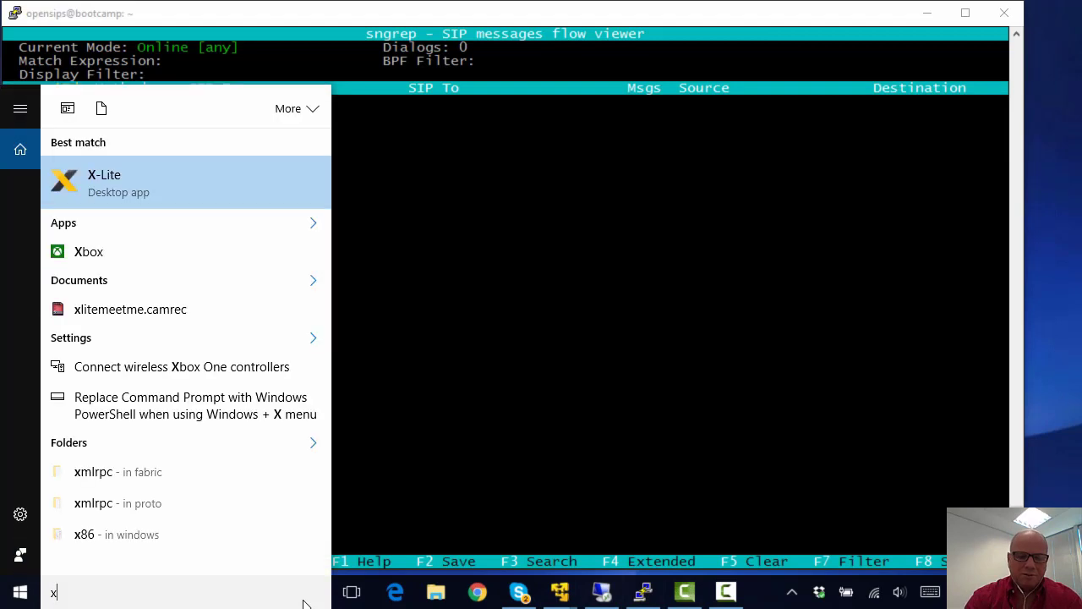
click(110, 195)
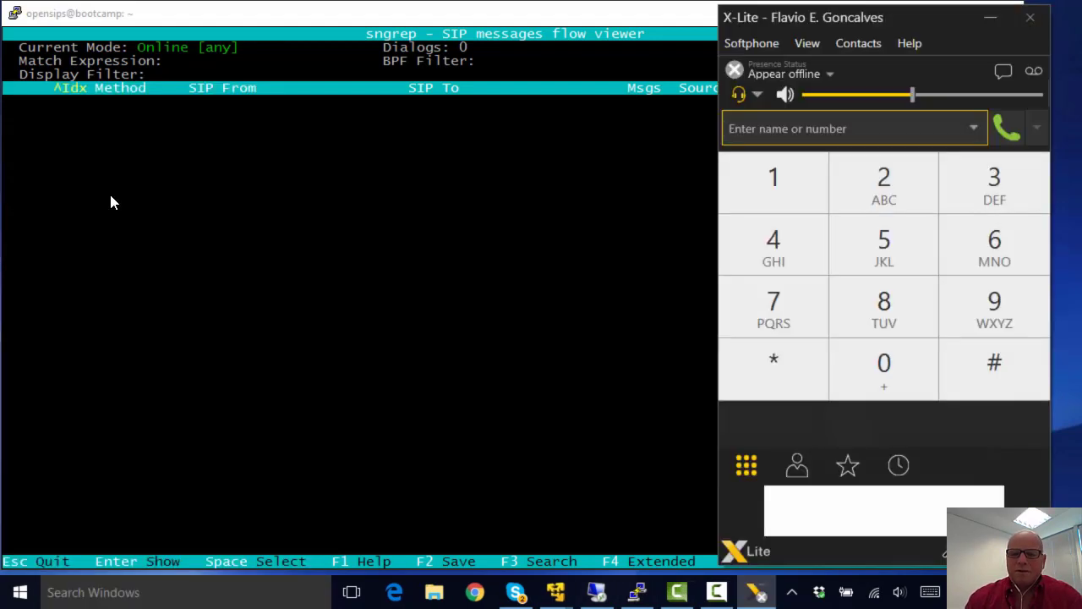
Step: Exit X-Lite completely so its REGISTER is captured in sngrep
click(792, 592)
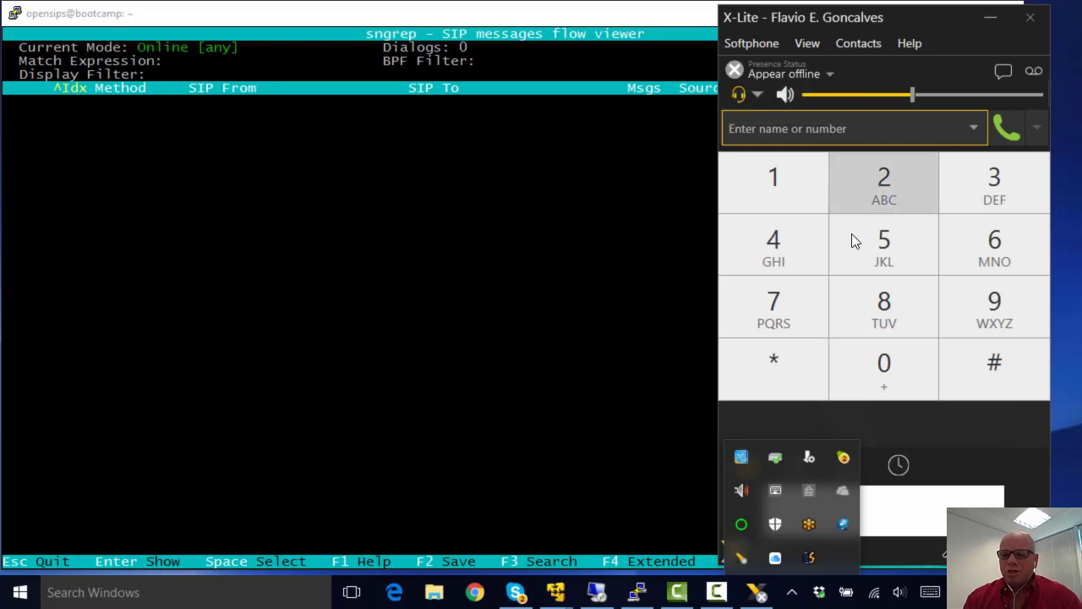
click(940, 436)
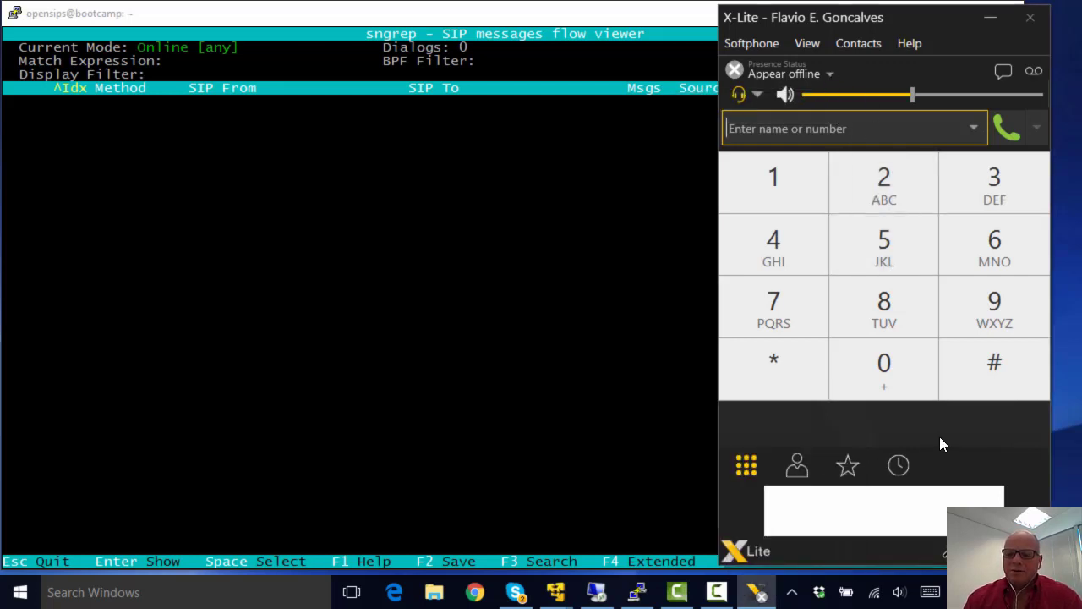
click(759, 41)
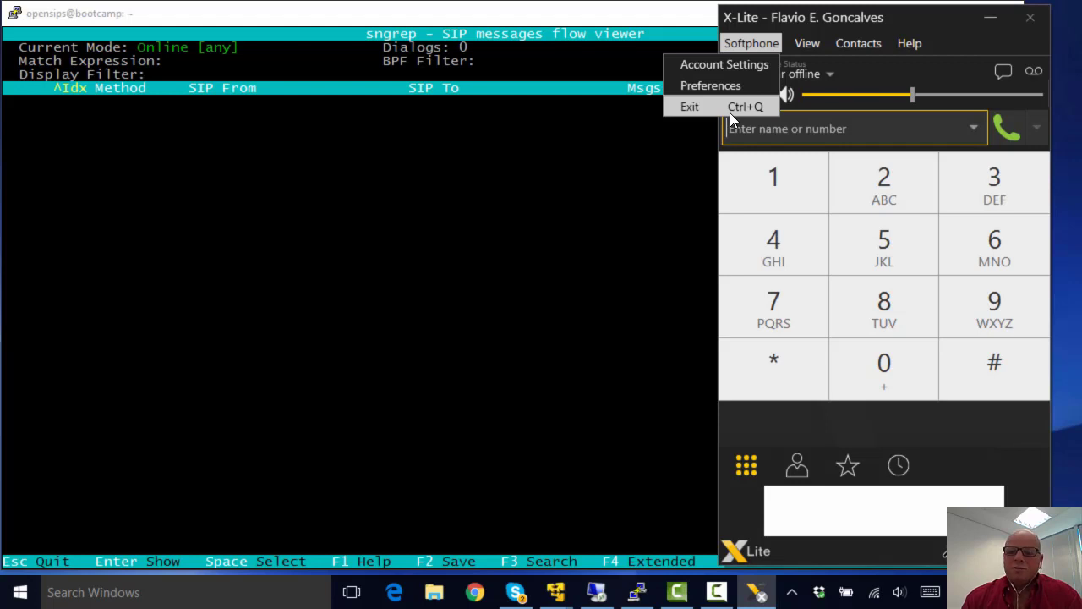
click(729, 108)
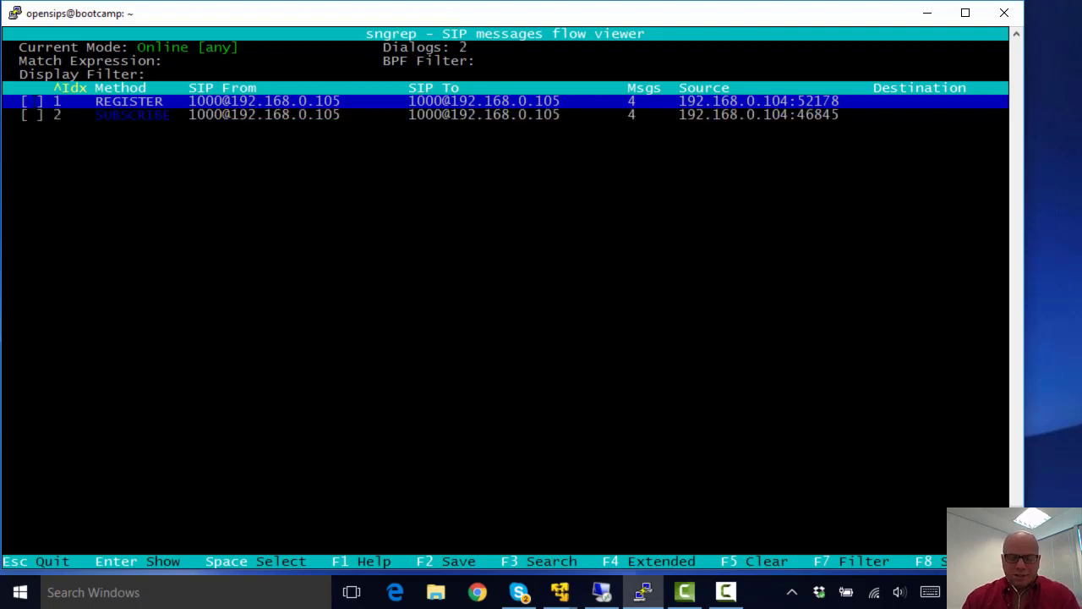
Step: Open the first REGISTER dialog's call flow and highlight expires=0, username 1000 and the From display name
key(space)
key(Return)
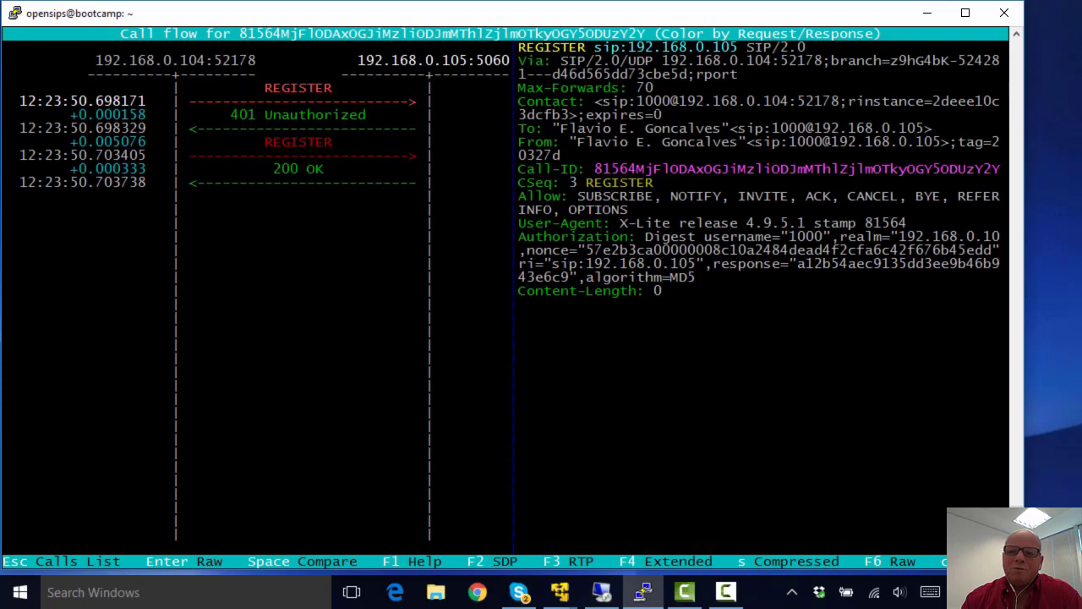
drag(668, 115, 586, 115)
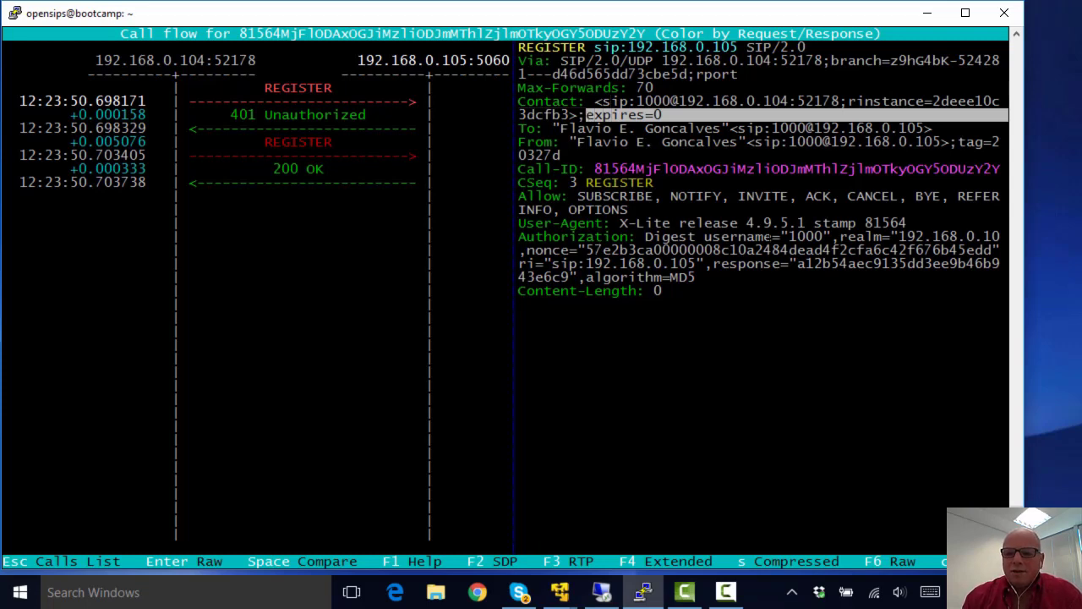
drag(833, 238, 788, 239)
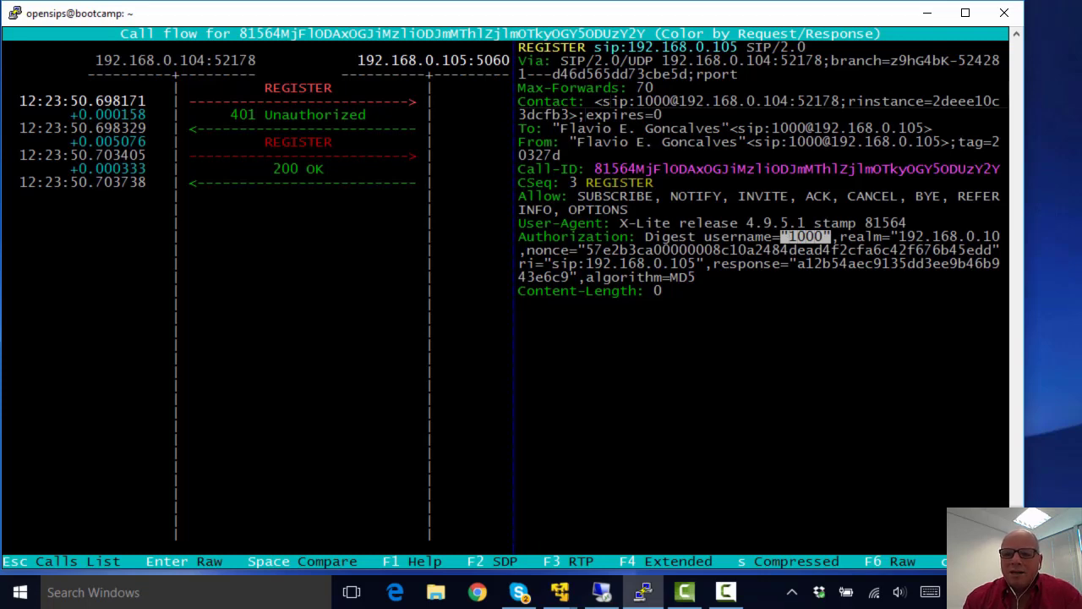
drag(747, 142, 570, 144)
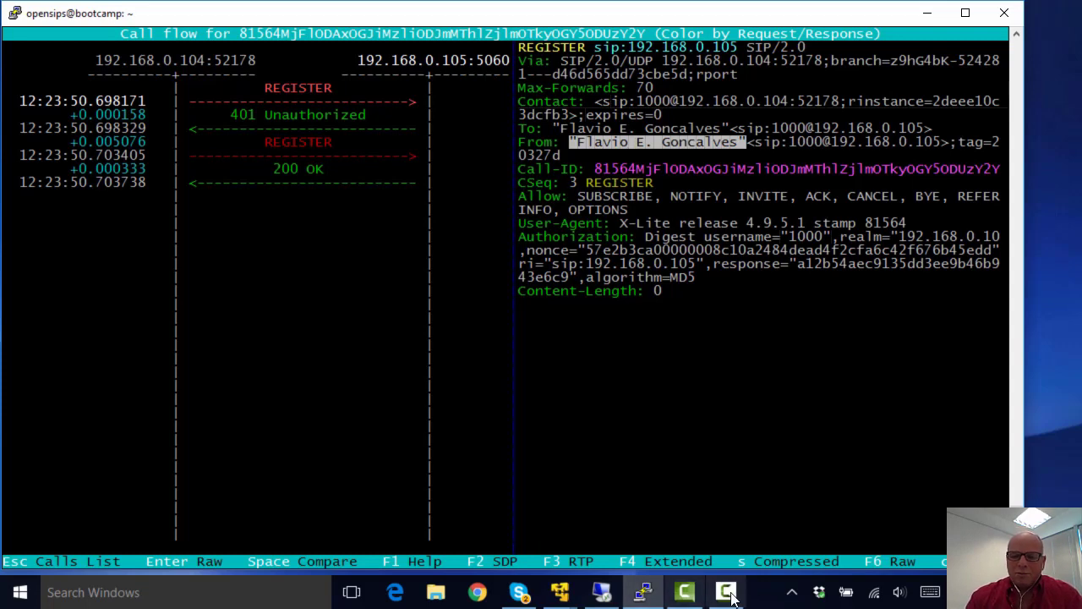
click(792, 592)
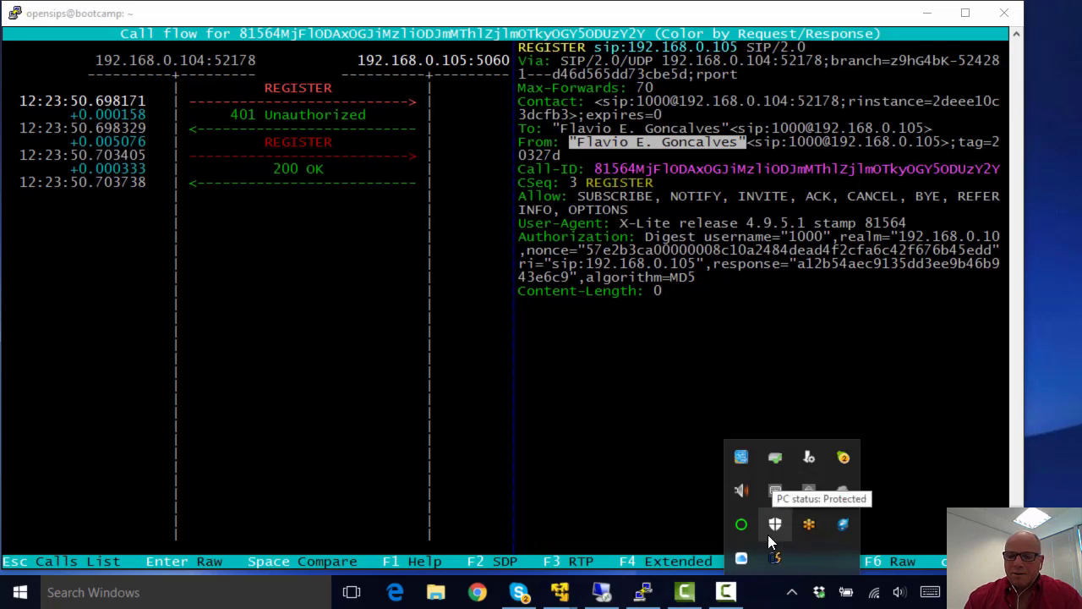
Step: Relaunch X-Lite by searching 'xlite' and open account 1000's settings at the domain field
click(169, 592)
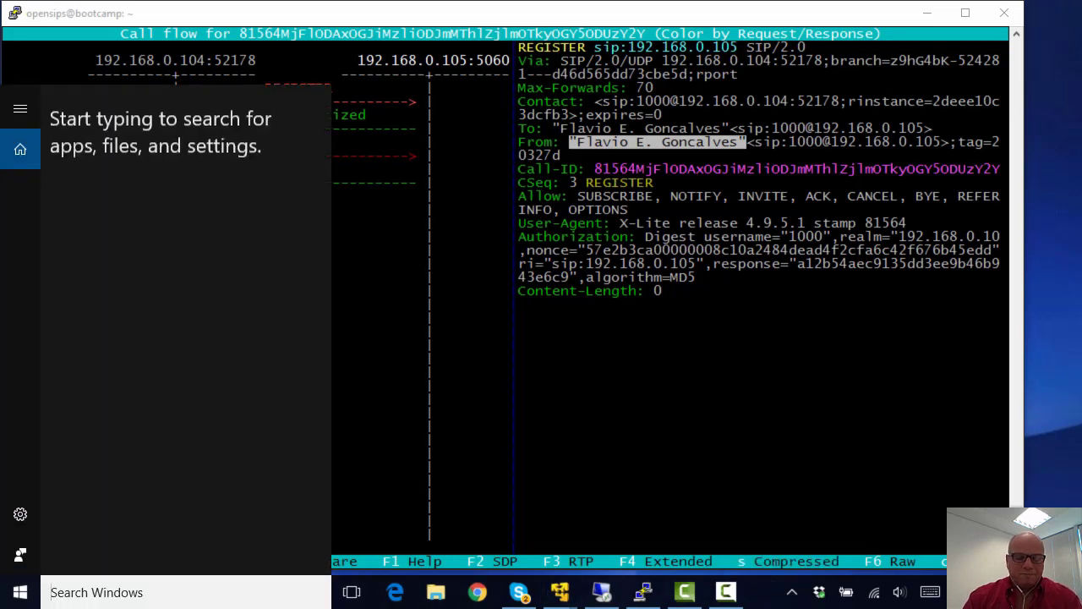
text(xlite)
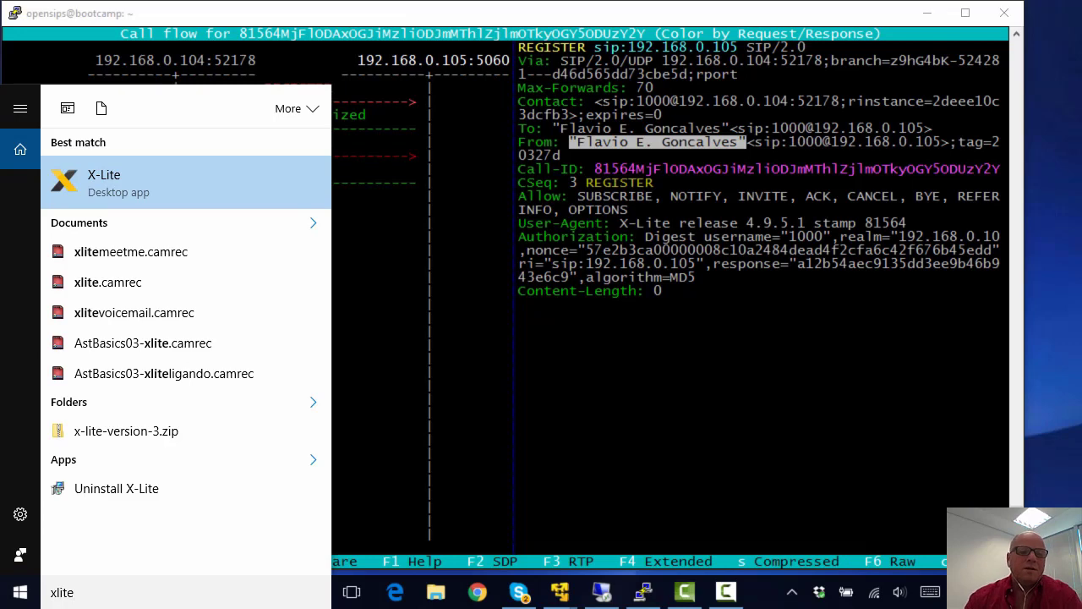
click(87, 181)
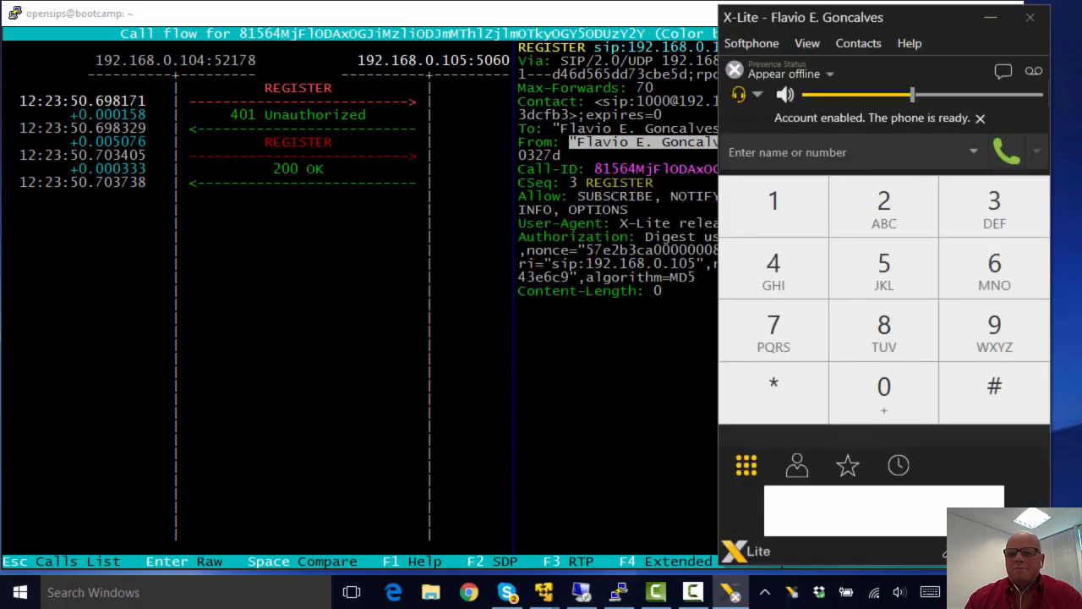
click(759, 49)
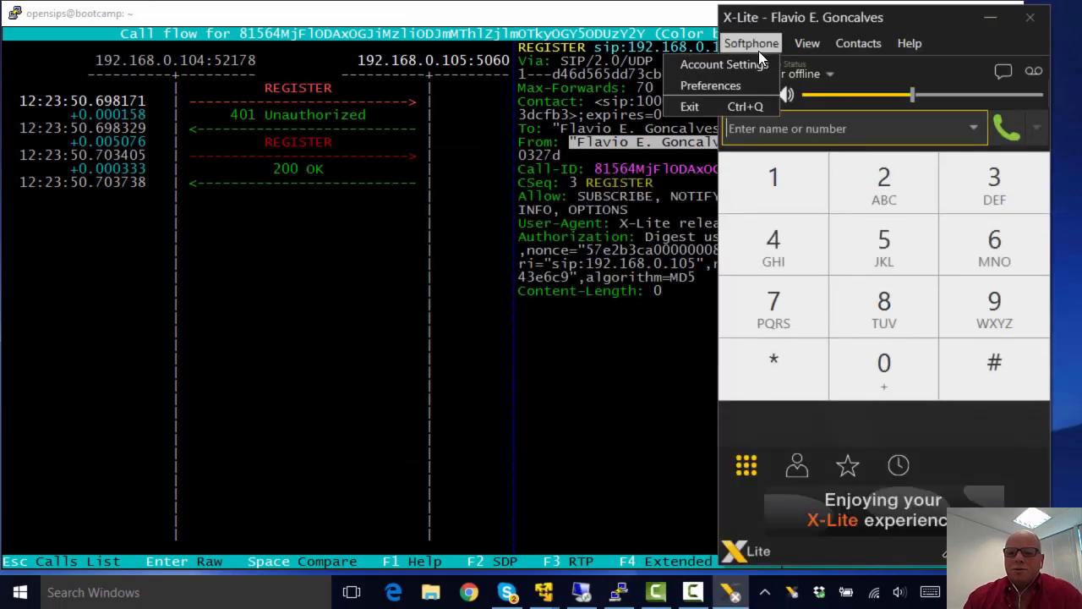
click(761, 65)
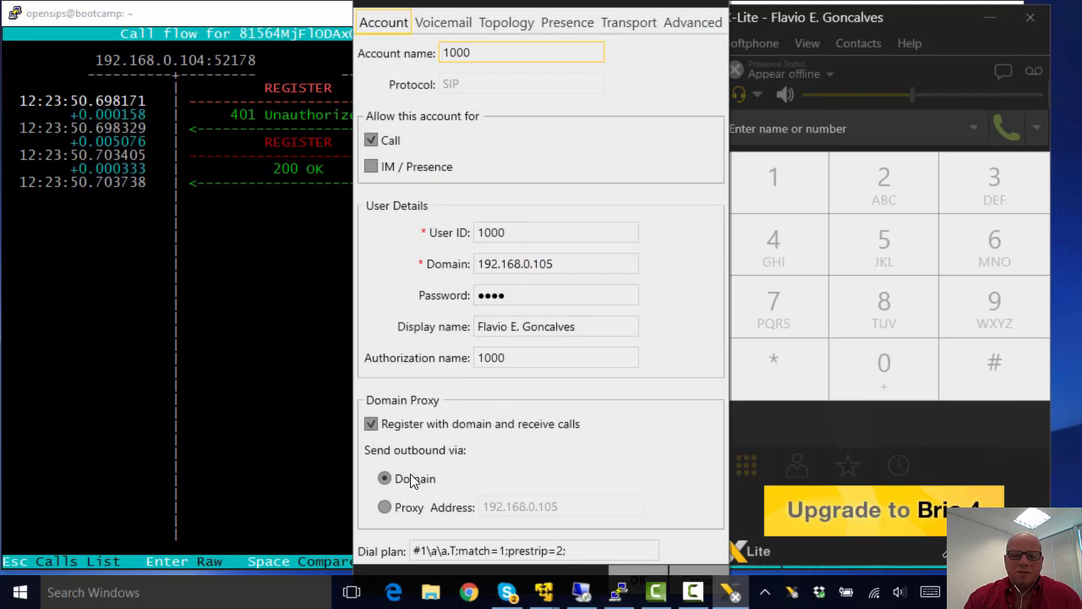
click(550, 267)
Step: Try domain opensips.org with outbound via proxy 192.168.0.105, then cancel without saving
drag(553, 267, 487, 267)
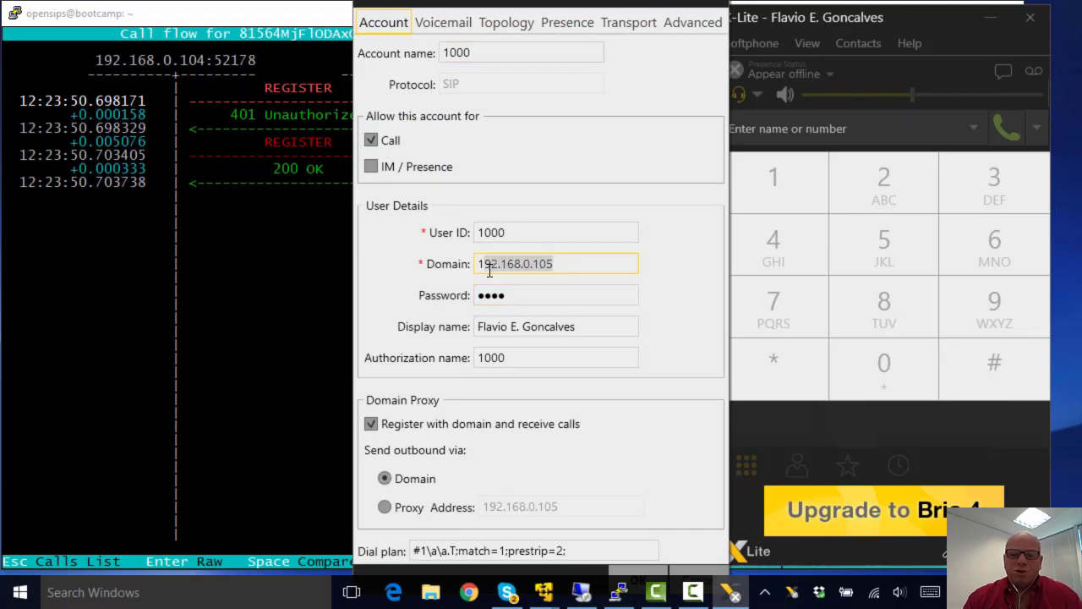
key(BackSpace)
text(open)
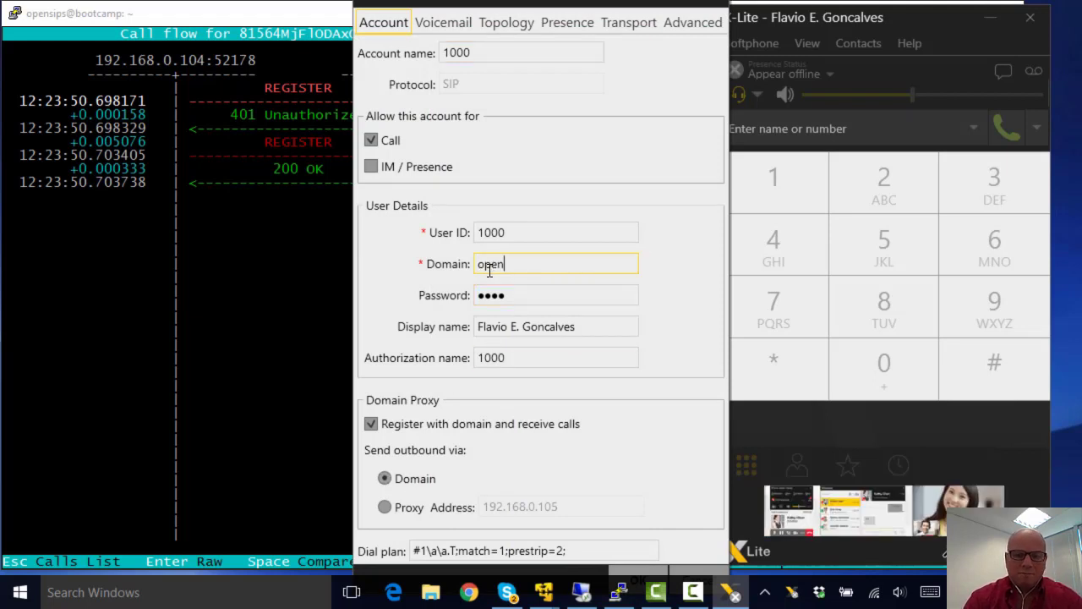
text(sips.org)
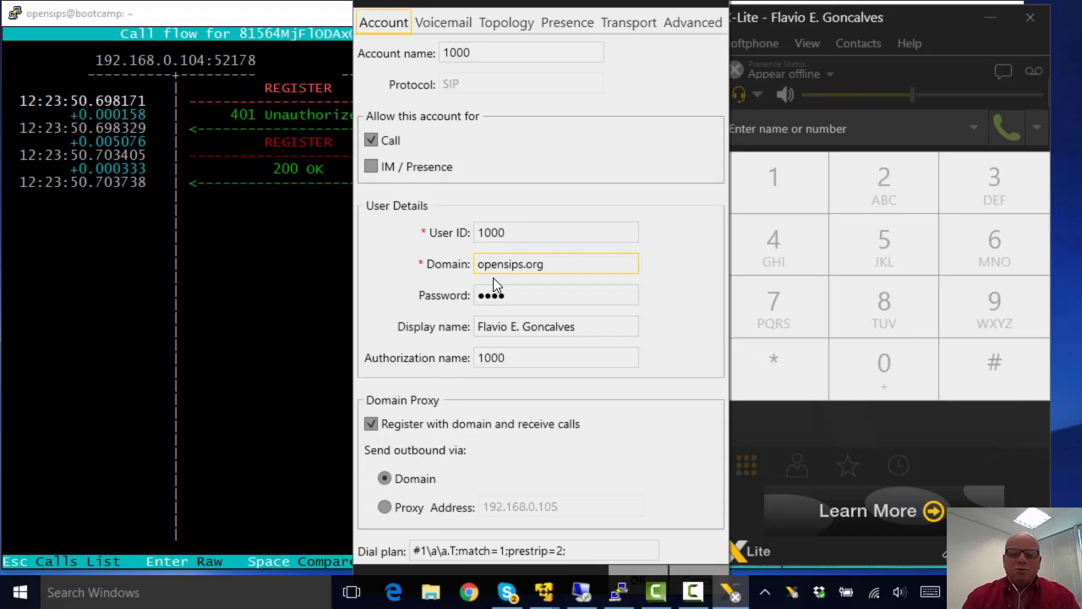
click(371, 425)
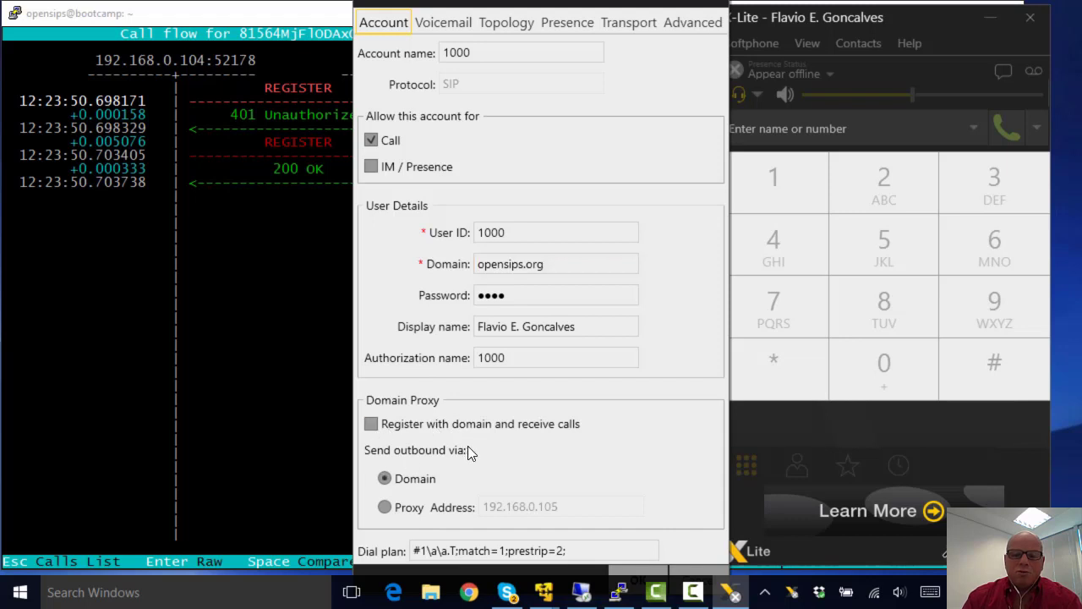
click(385, 506)
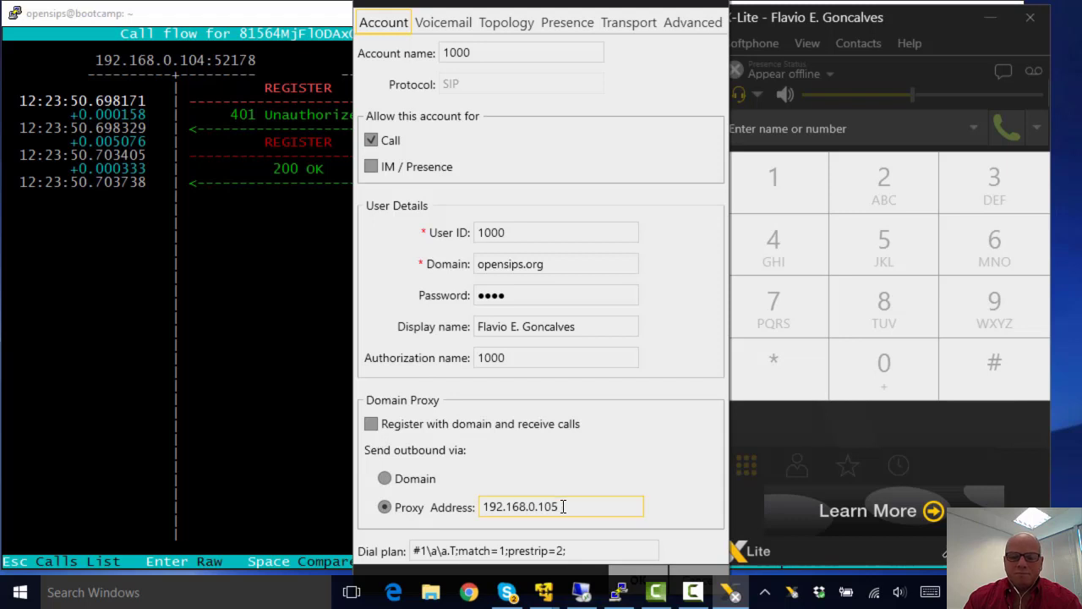
click(372, 423)
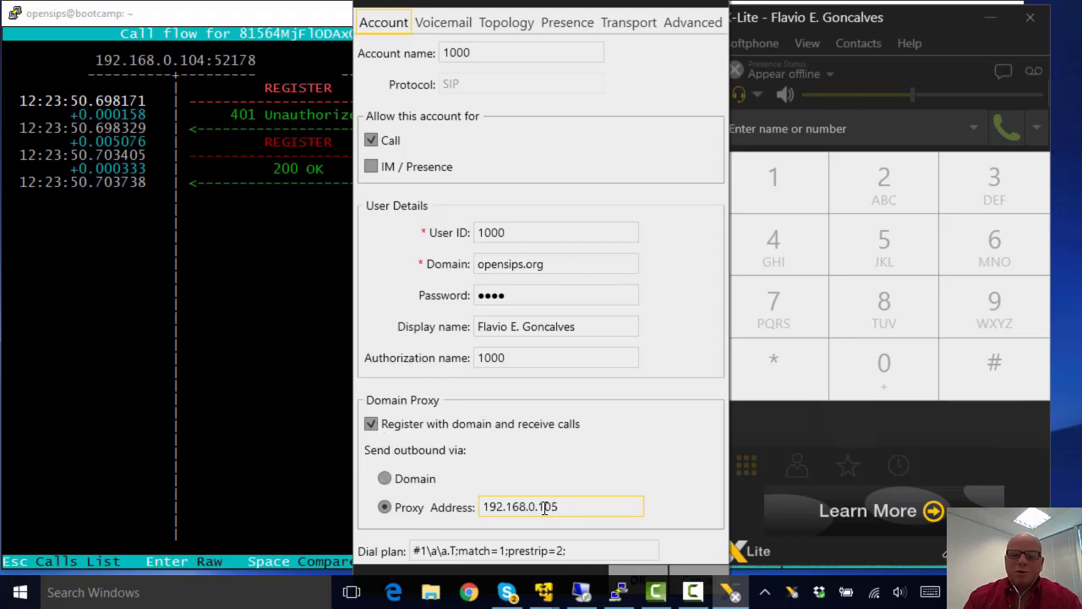
drag(559, 507, 479, 512)
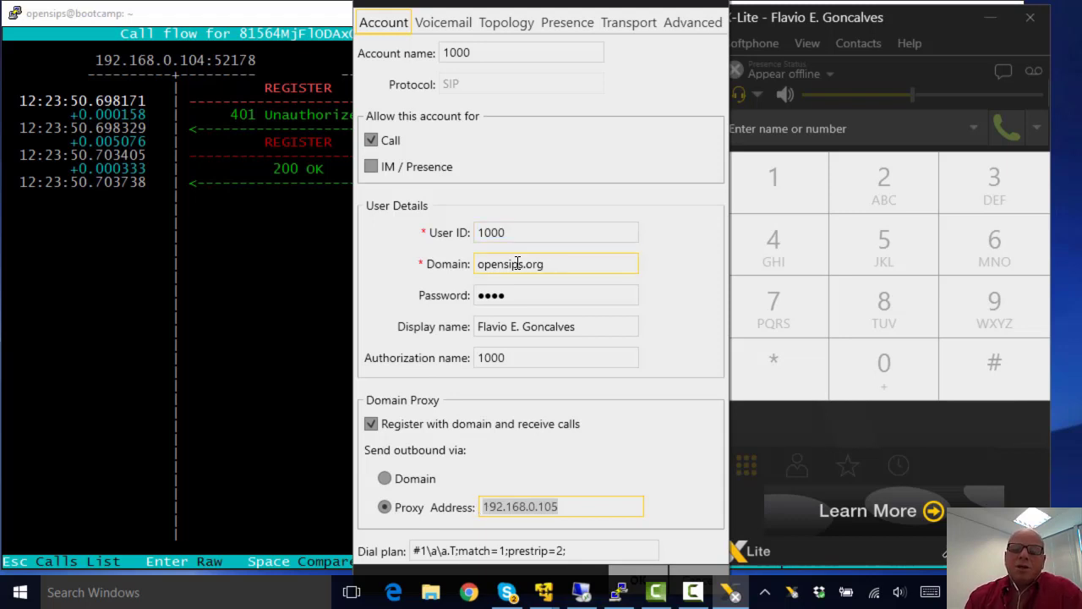
click(594, 504)
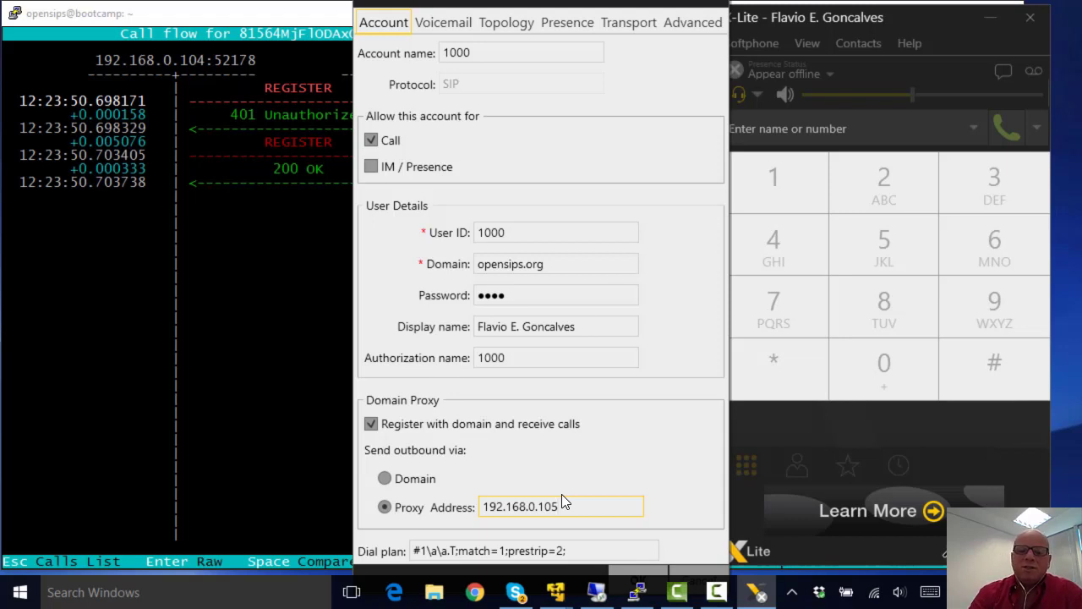
click(692, 575)
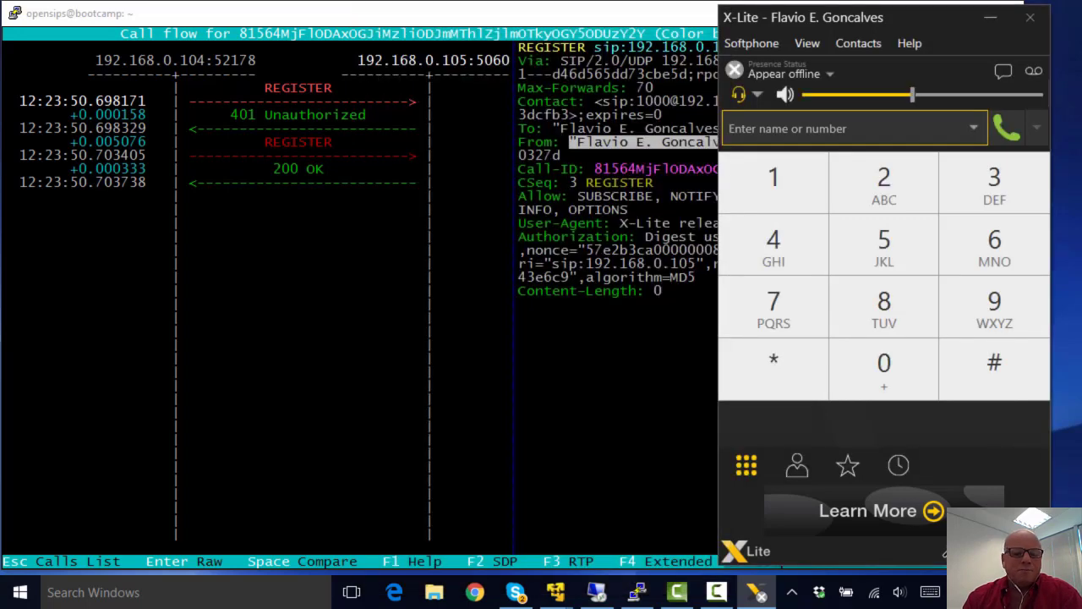
Step: Return sngrep to its dialog list and move down to dialog 6
key(alt+Tab)
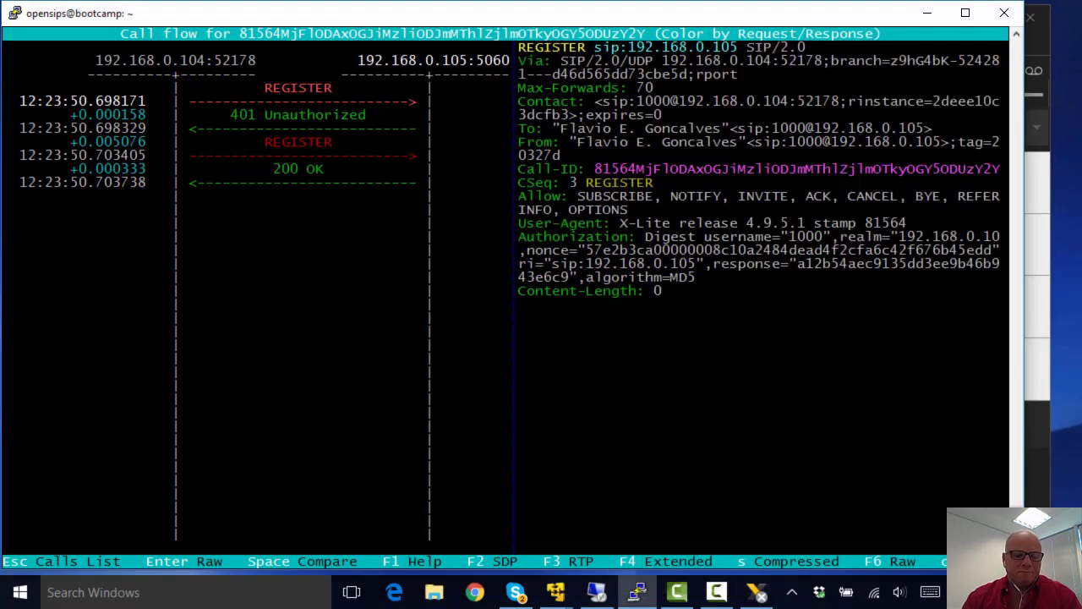
key(Escape)
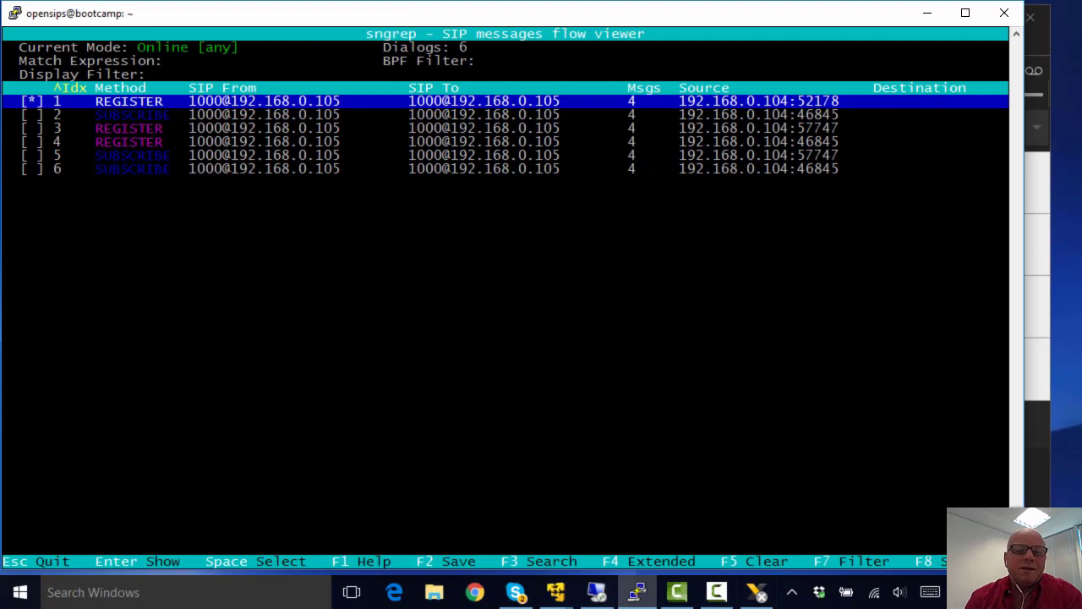
key(Down)
key(Down)
key(Down)
key(Down)
key(Down)
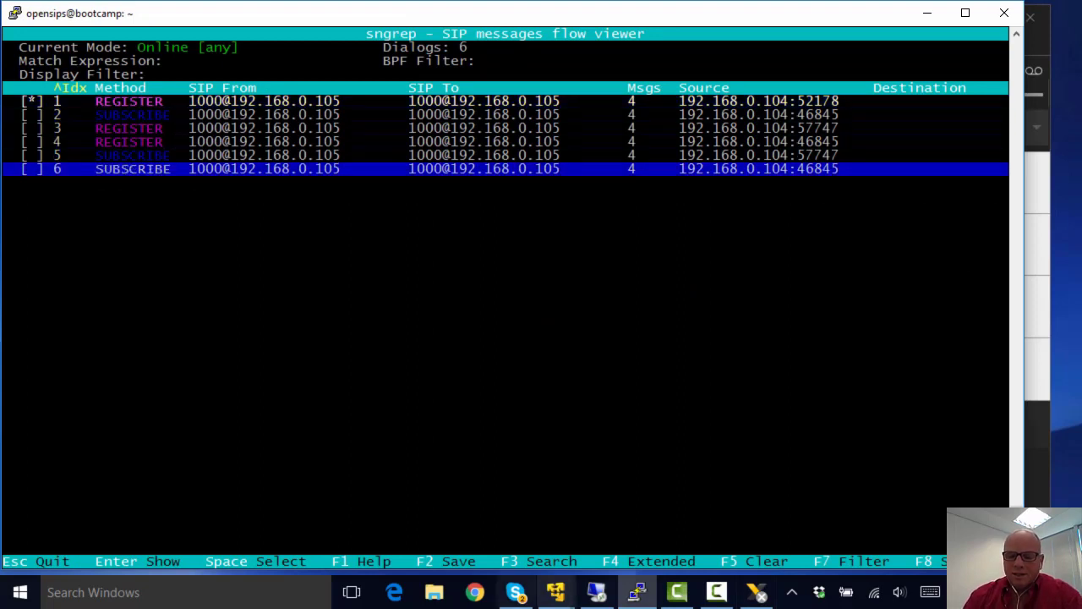
Step: Set account 1000 to domain opensips.org with outbound via proxy 192.168.0.105 and save
click(757, 592)
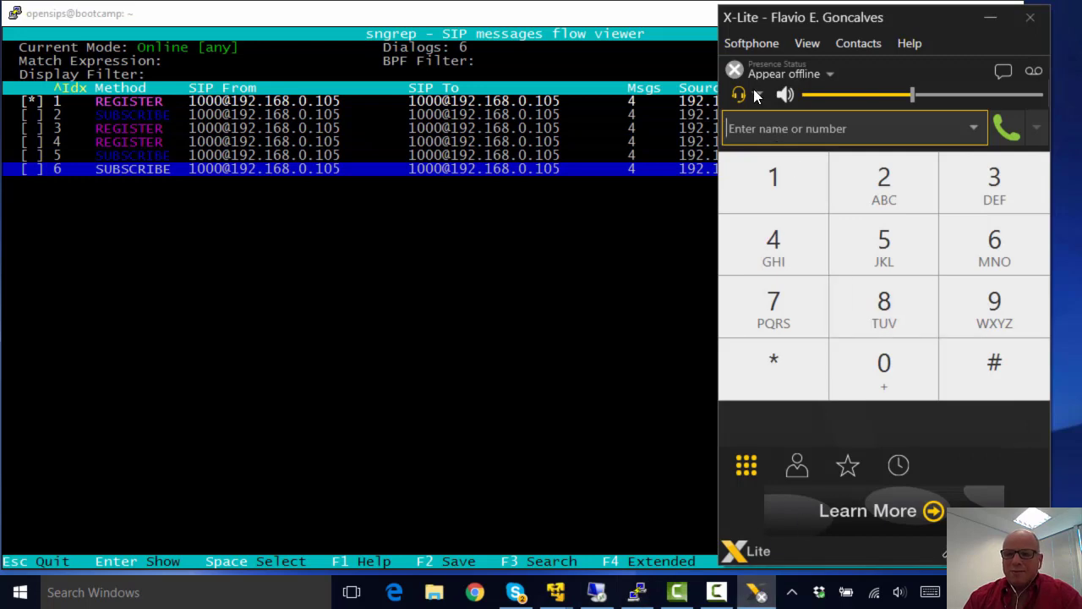
click(741, 47)
click(746, 66)
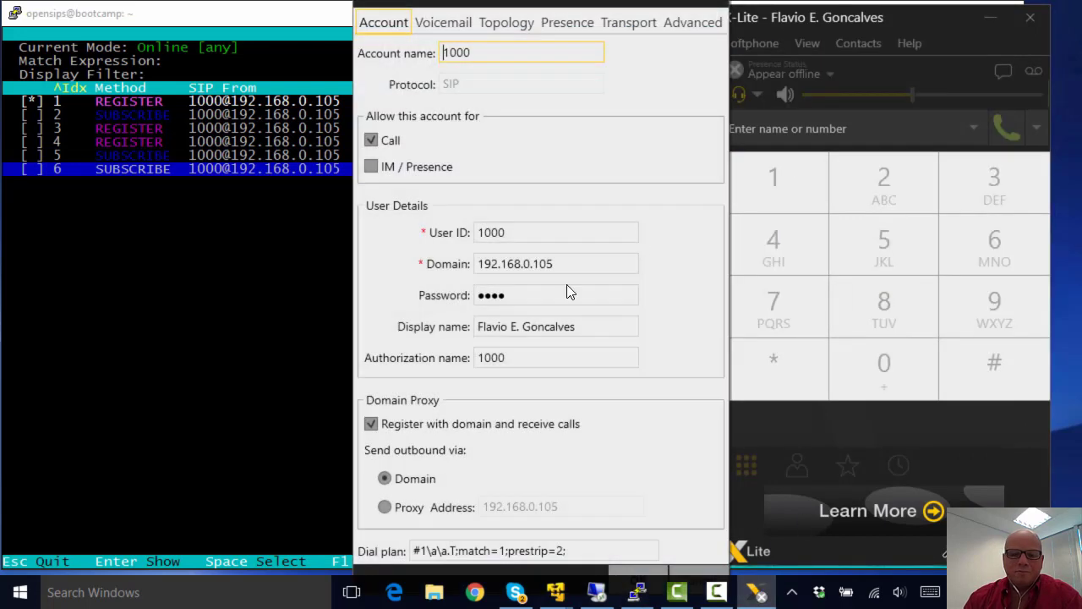
drag(567, 264, 465, 251)
text(opensips.org)
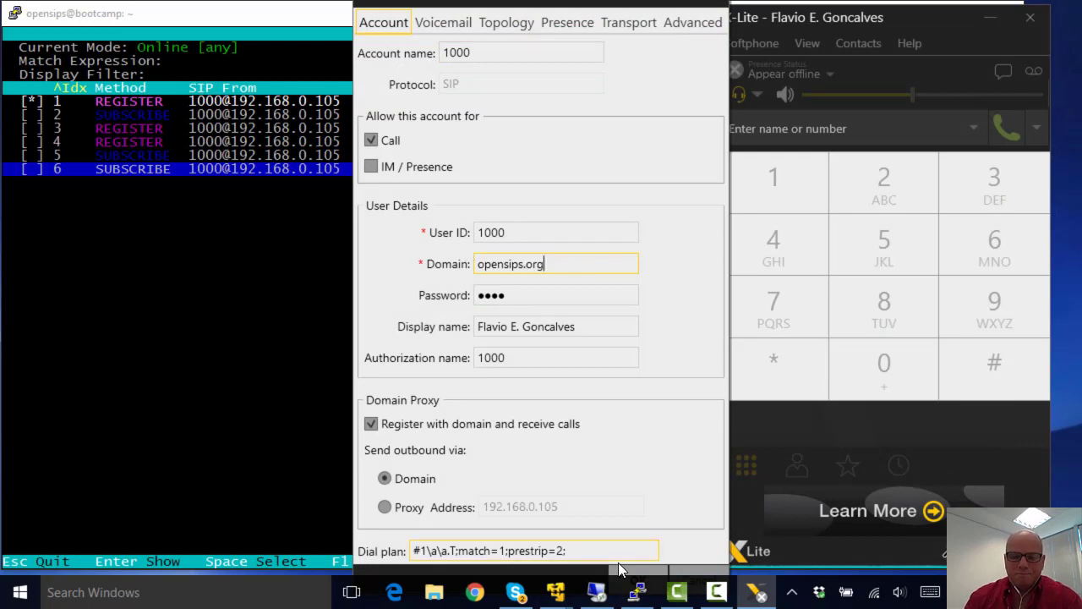
click(386, 508)
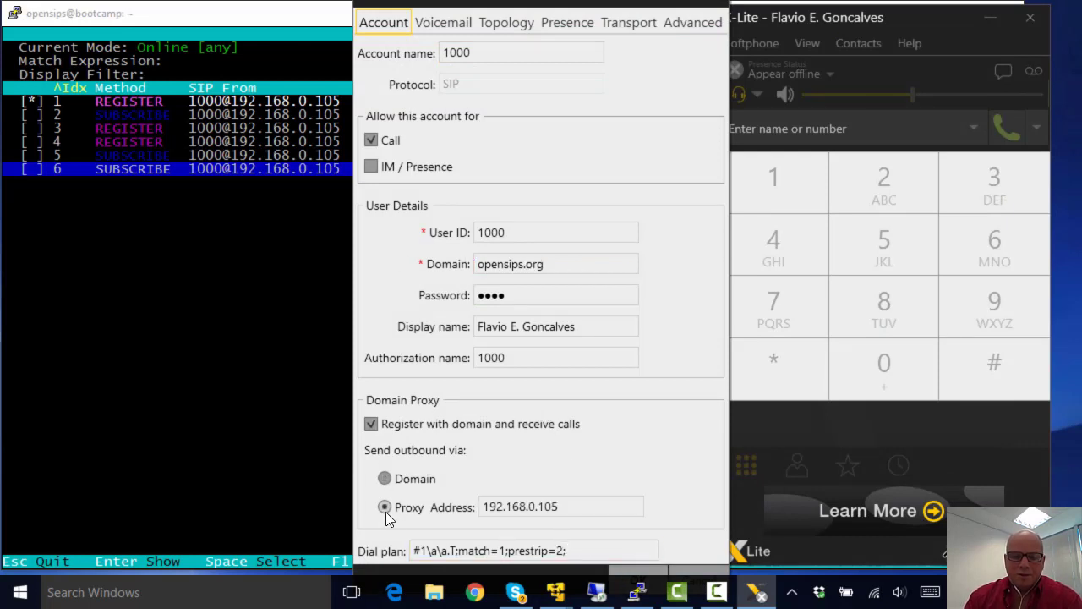
click(630, 571)
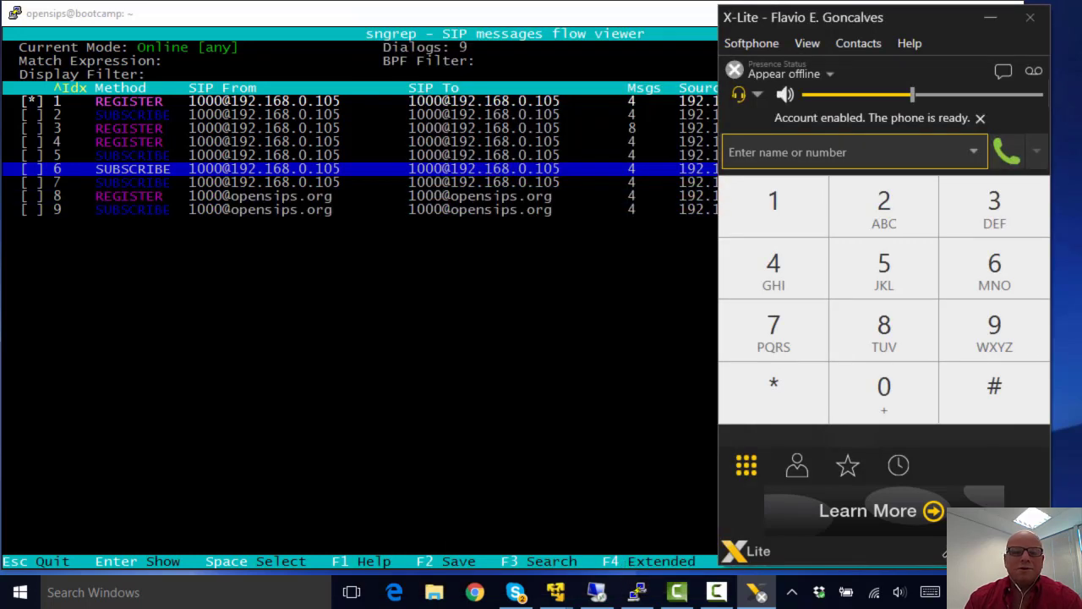
Step: Mark dialog 8 in sngrep and view both marked dialogs' call flows side by side
click(320, 197)
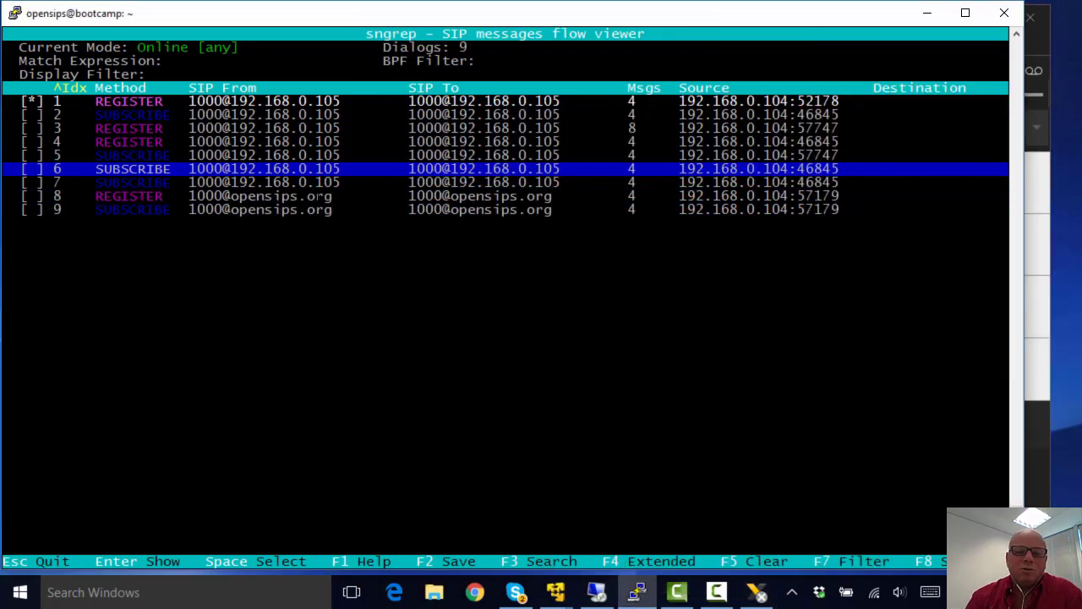
click(319, 197)
key(space)
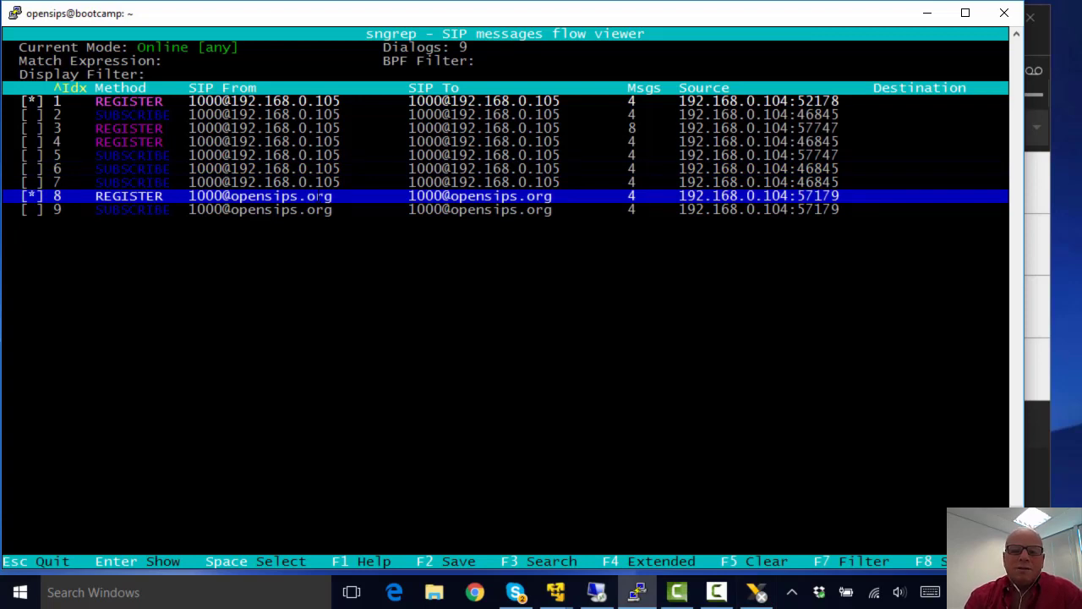
key(Return)
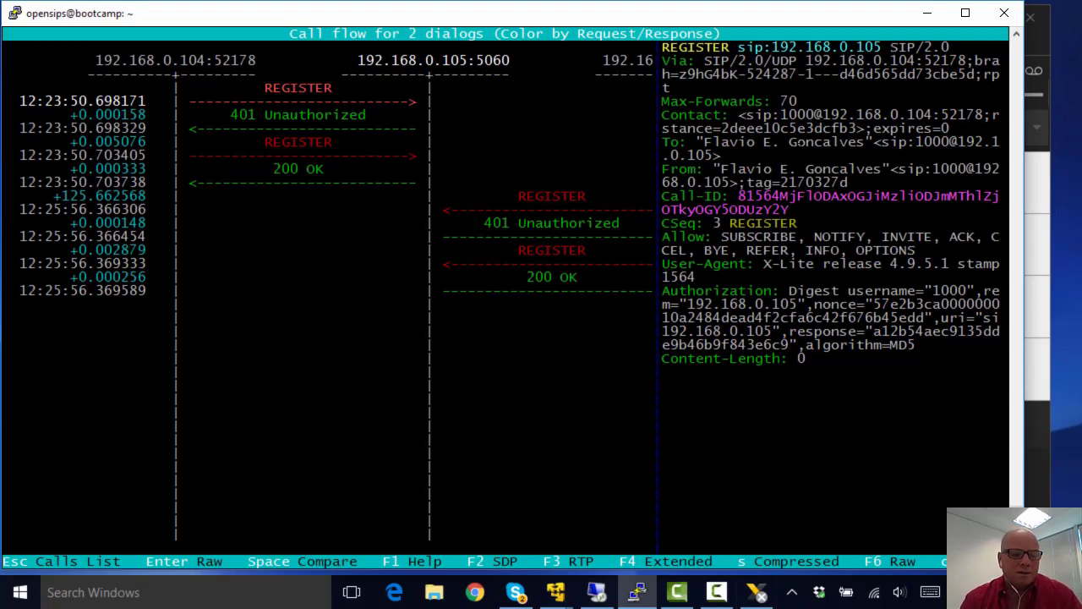
key(Escape)
key(Up)
key(Up)
key(Up)
key(Up)
key(Up)
key(Up)
key(Up)
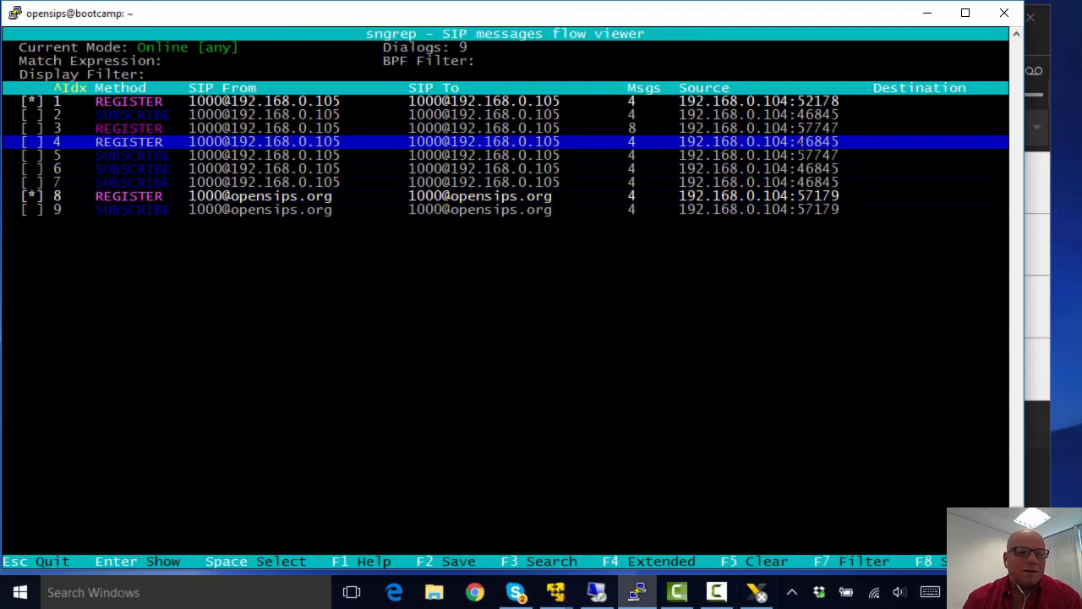
key(space)
key(Down)
key(Down)
key(Down)
key(Down)
key(Down)
key(Down)
key(Down)
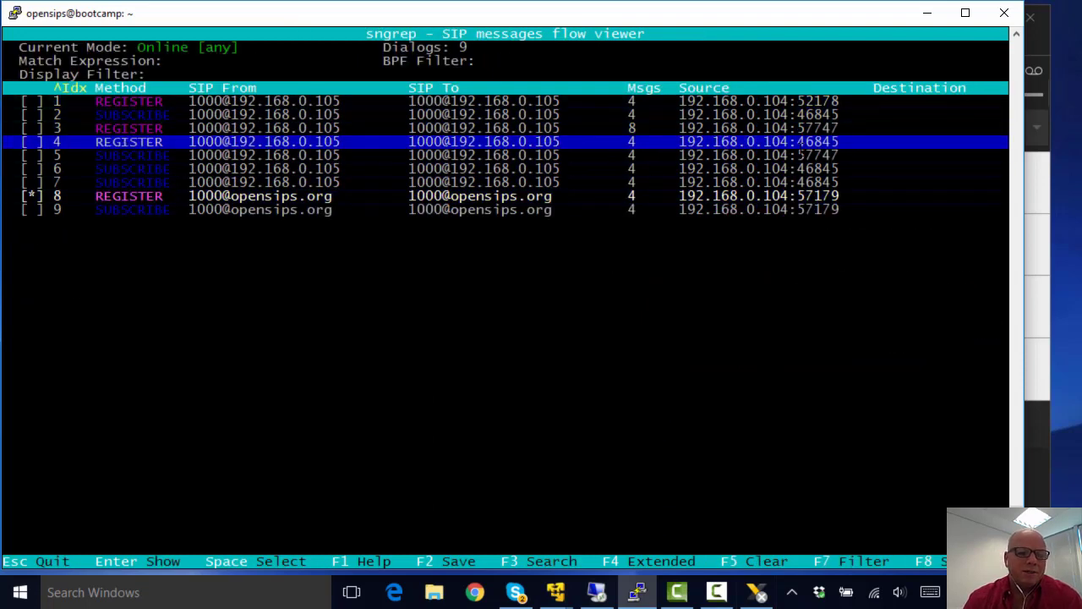
key(Return)
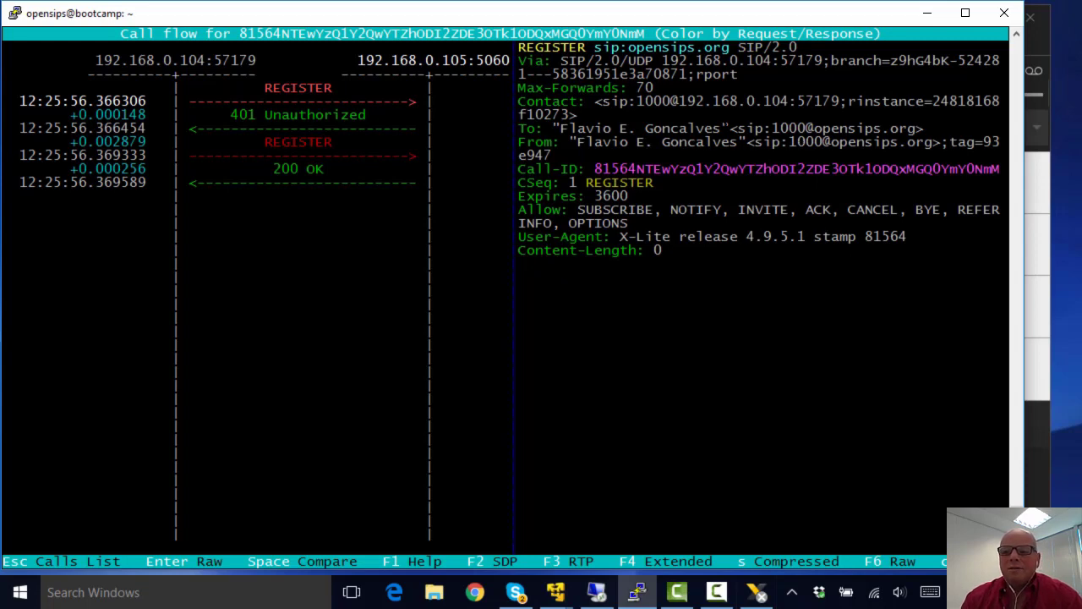
drag(772, 128, 923, 129)
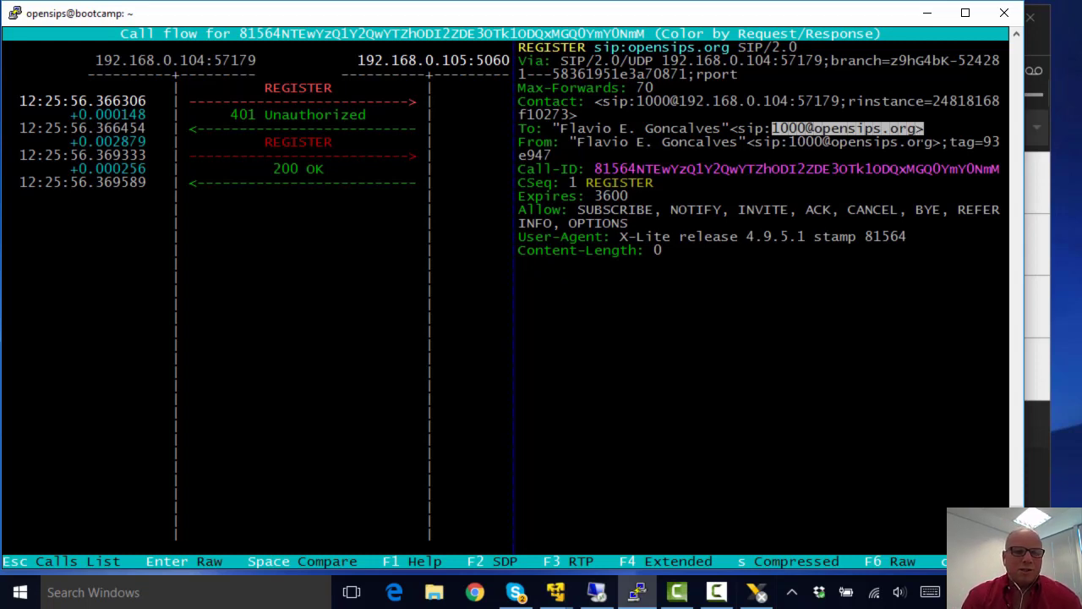
key(Escape)
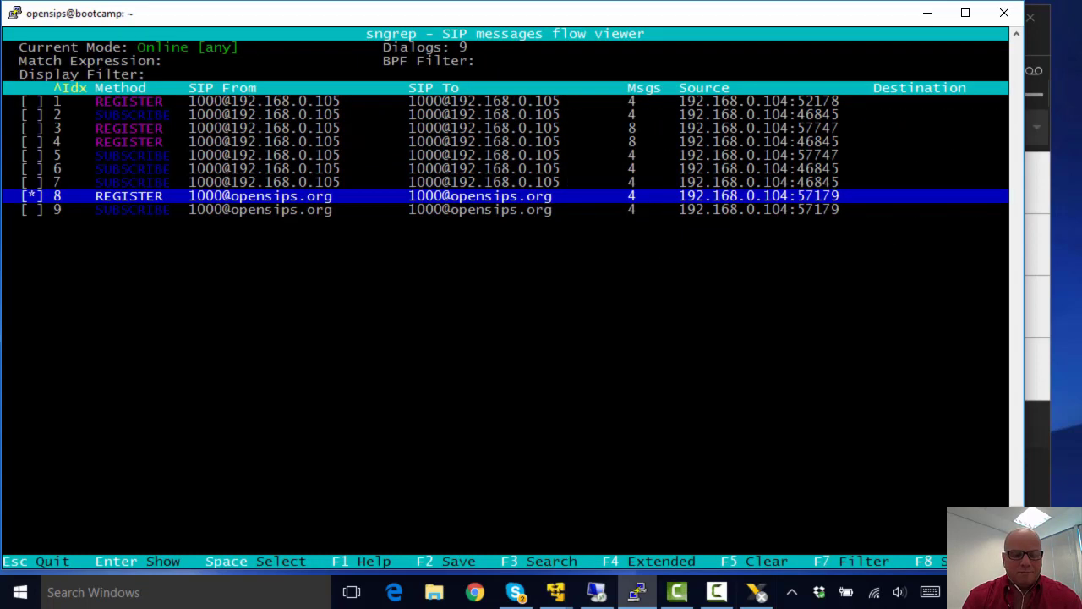
key(Escape)
key(Return)
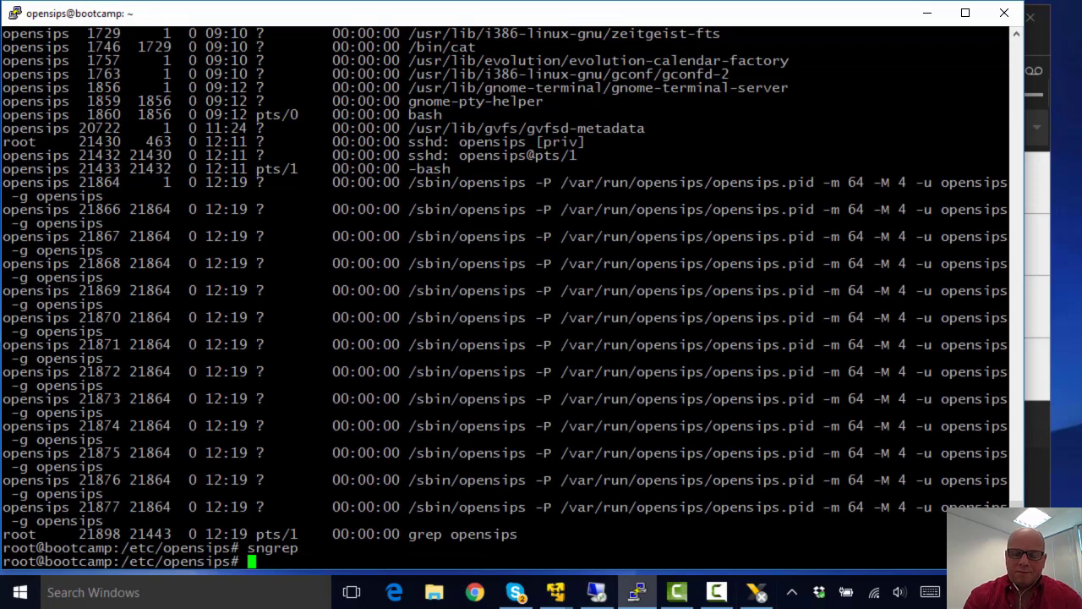
Step: Ping opensips.org and stop it after three replies to show the statistics
text(ping opensips.o)
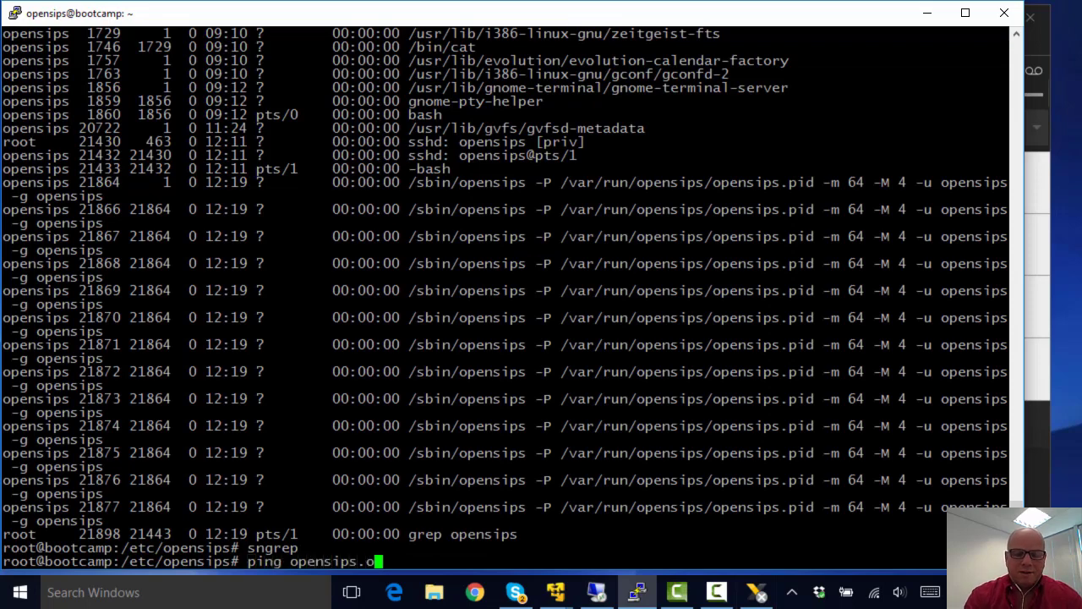
text(rg)
key(Return)
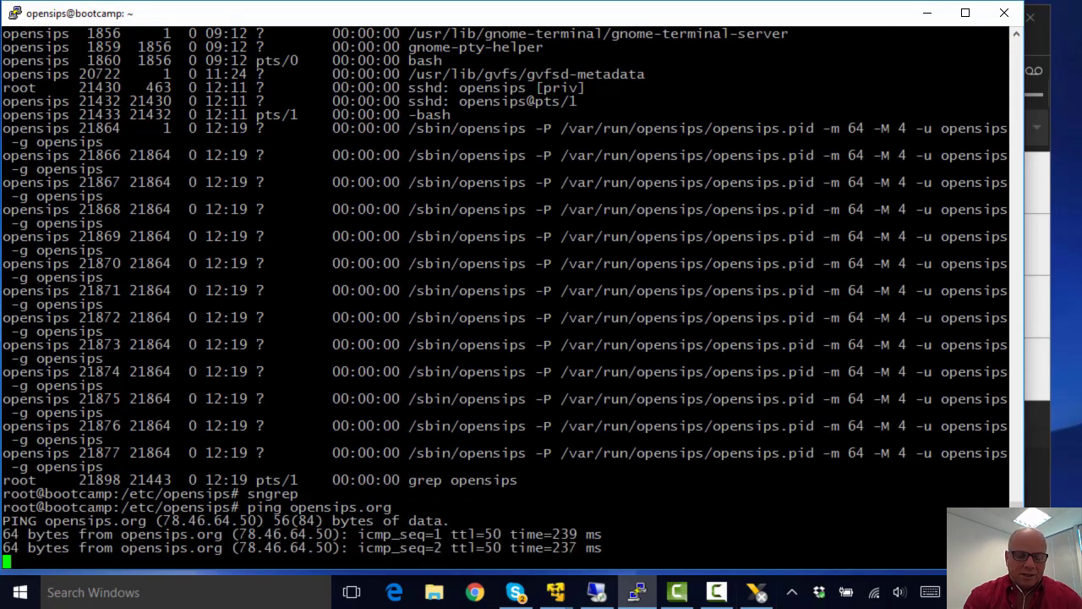
key(ctrl+c)
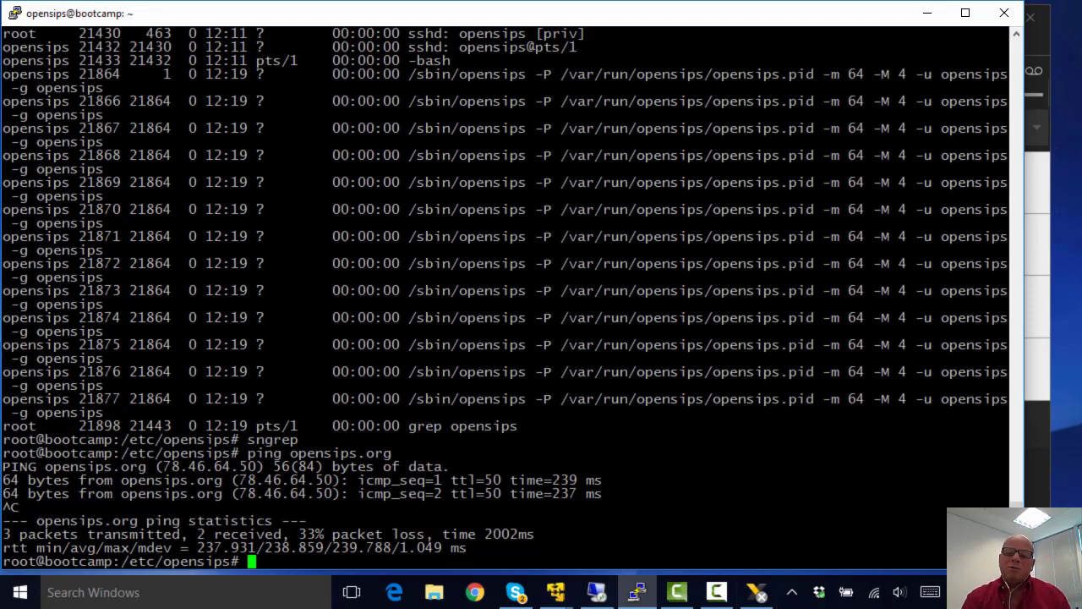
click(757, 592)
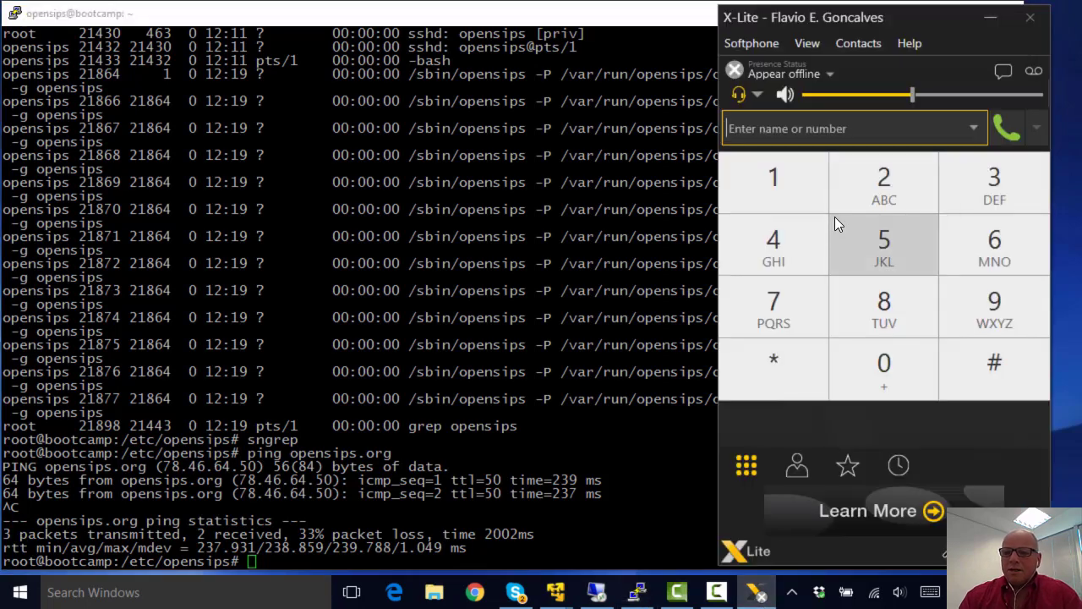
Step: Review the Voicemail and Topology tabs, leaving firewall traversal on Auto-detect using ICE
click(752, 47)
click(743, 65)
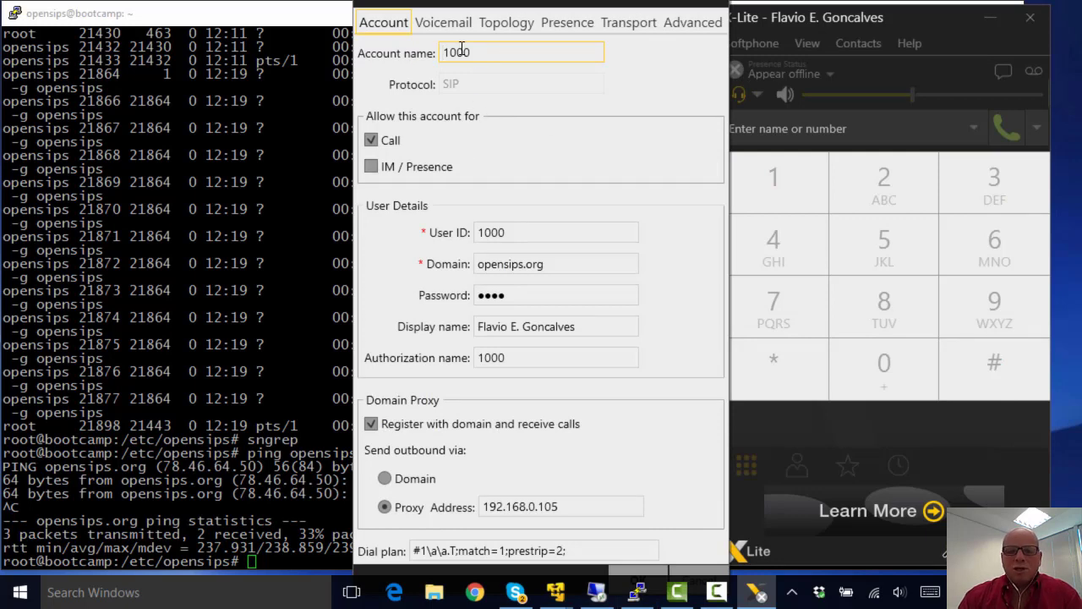
click(446, 23)
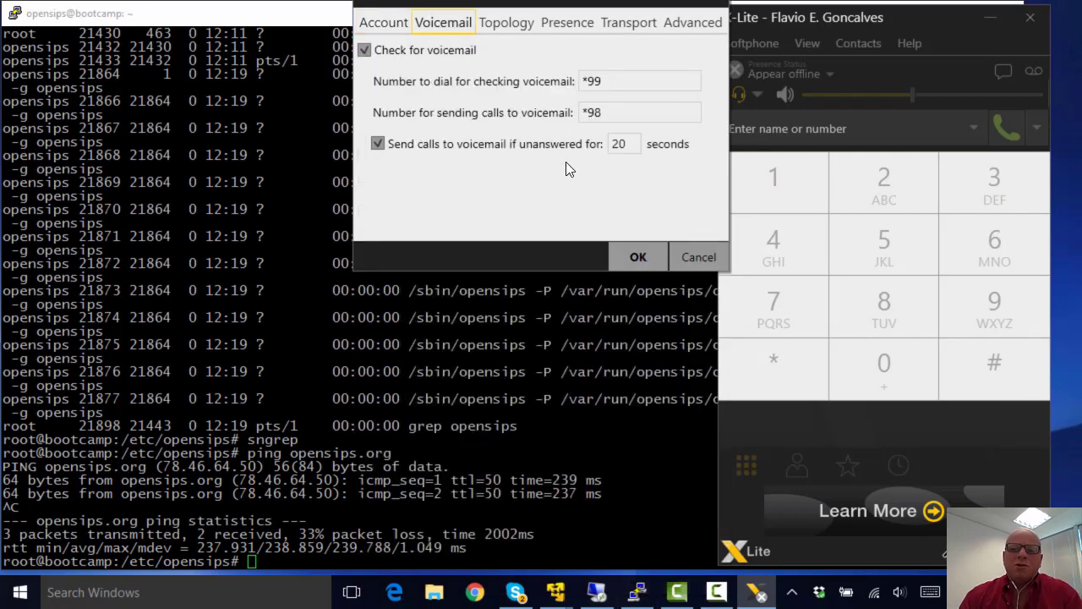
click(500, 25)
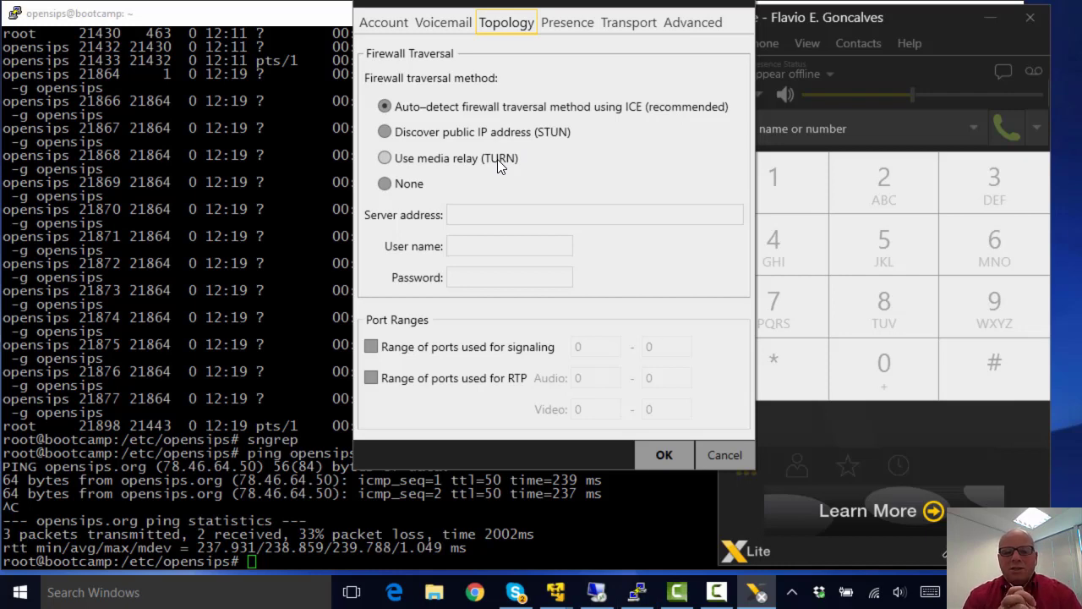
click(385, 186)
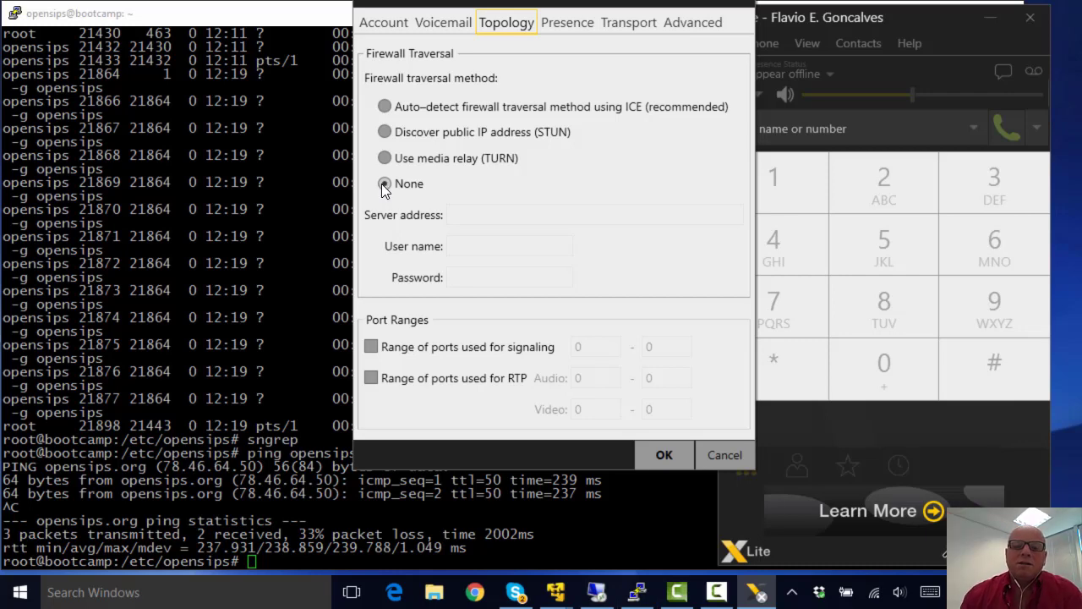
click(385, 107)
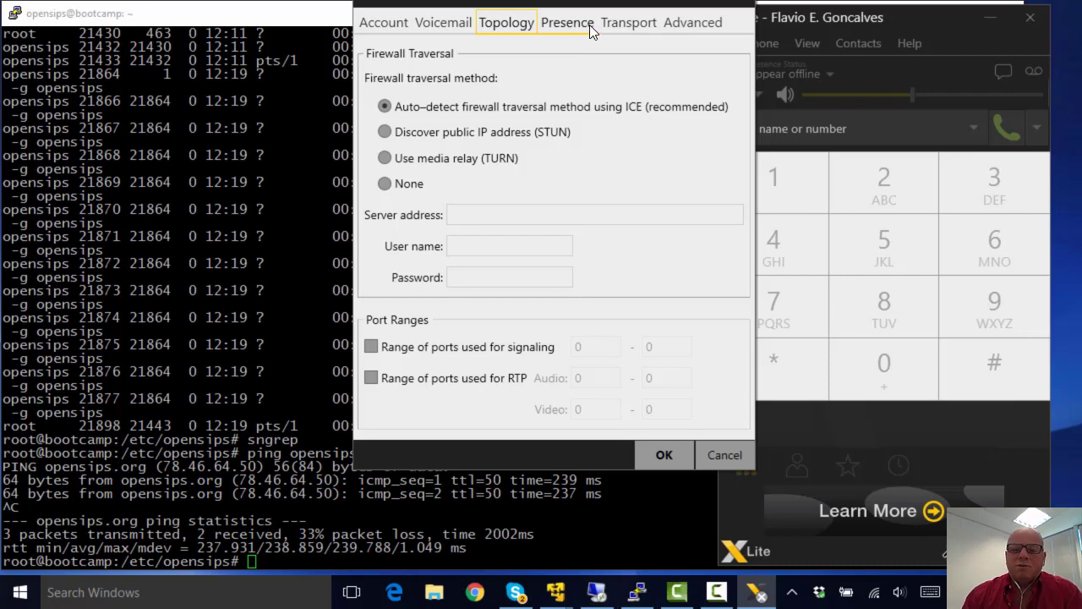
Step: Check the signaling transport options and keep it on Automatic
click(626, 24)
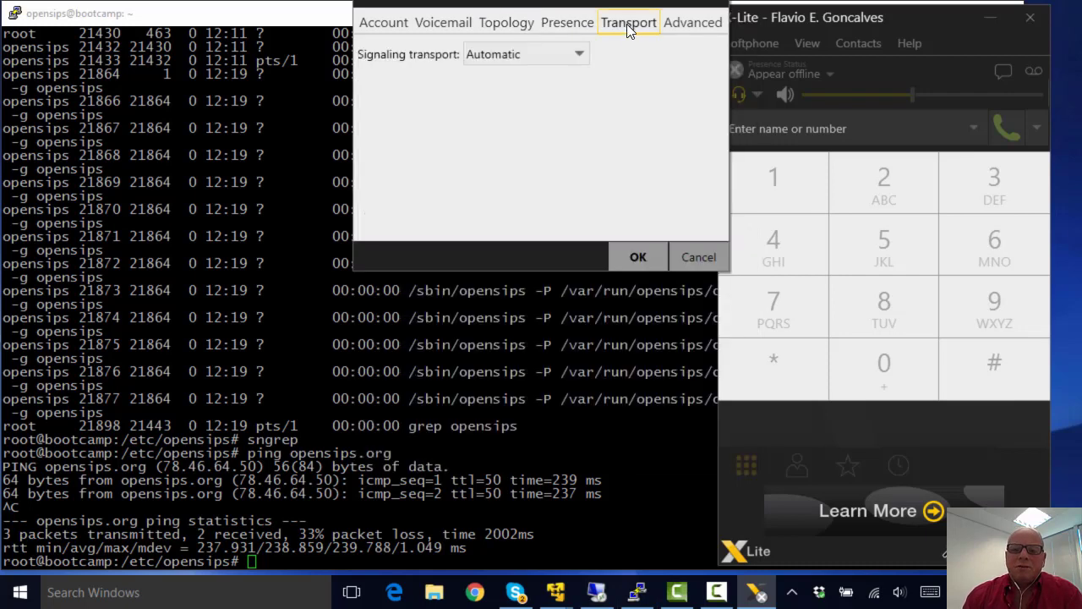
click(581, 54)
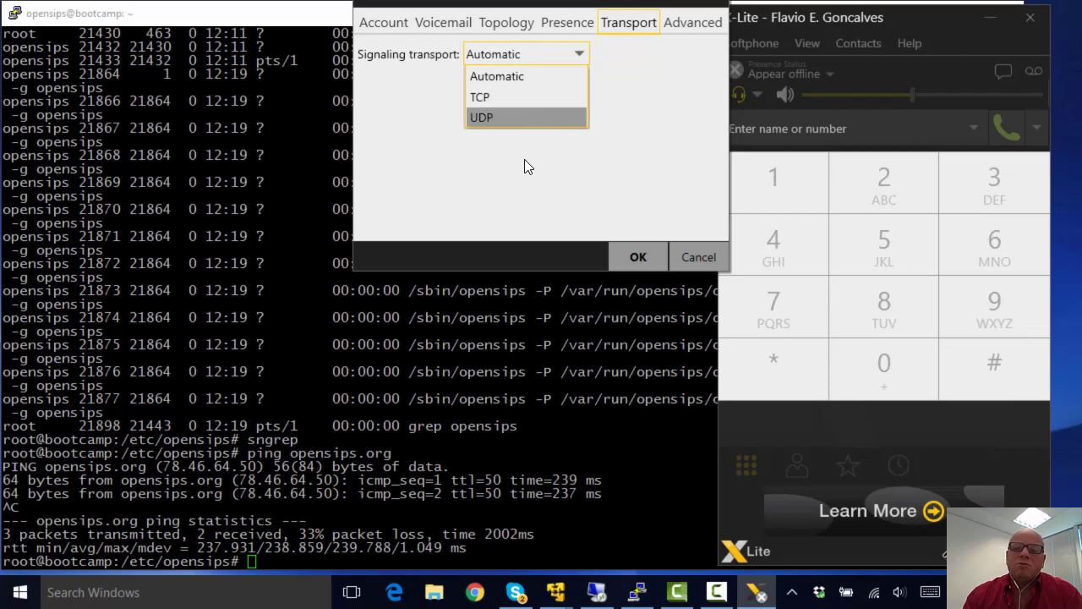
click(686, 31)
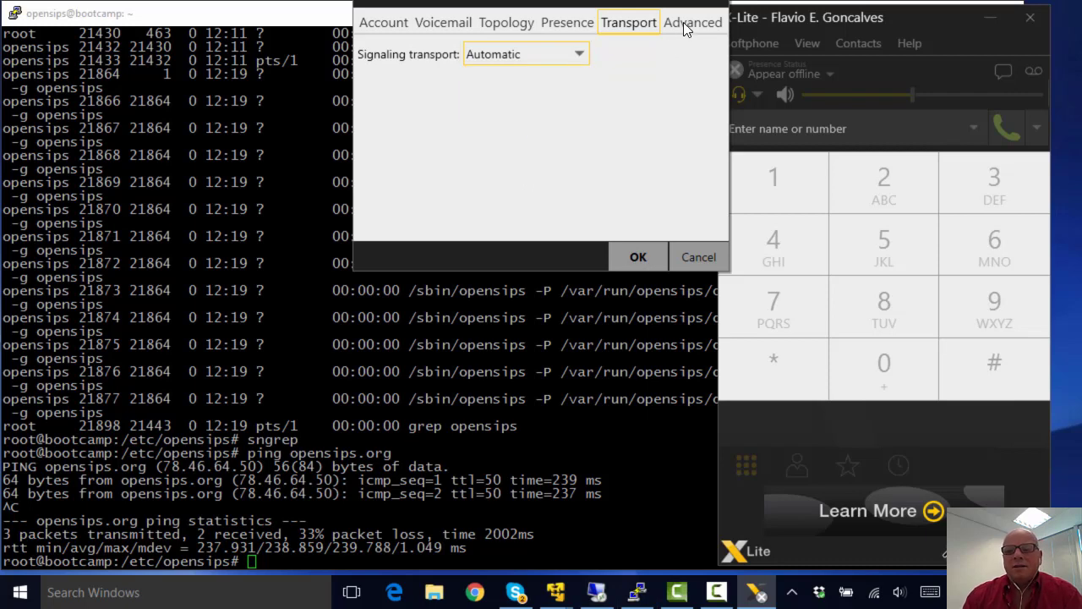
Step: Inspect the Advanced re-register interval of 3600 seconds
click(683, 26)
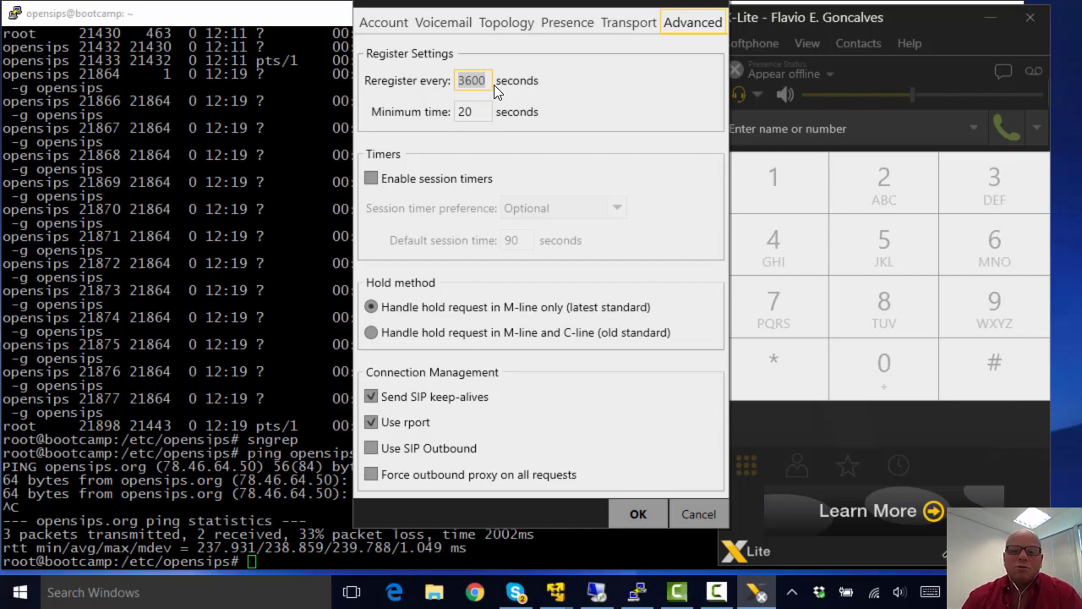
click(475, 115)
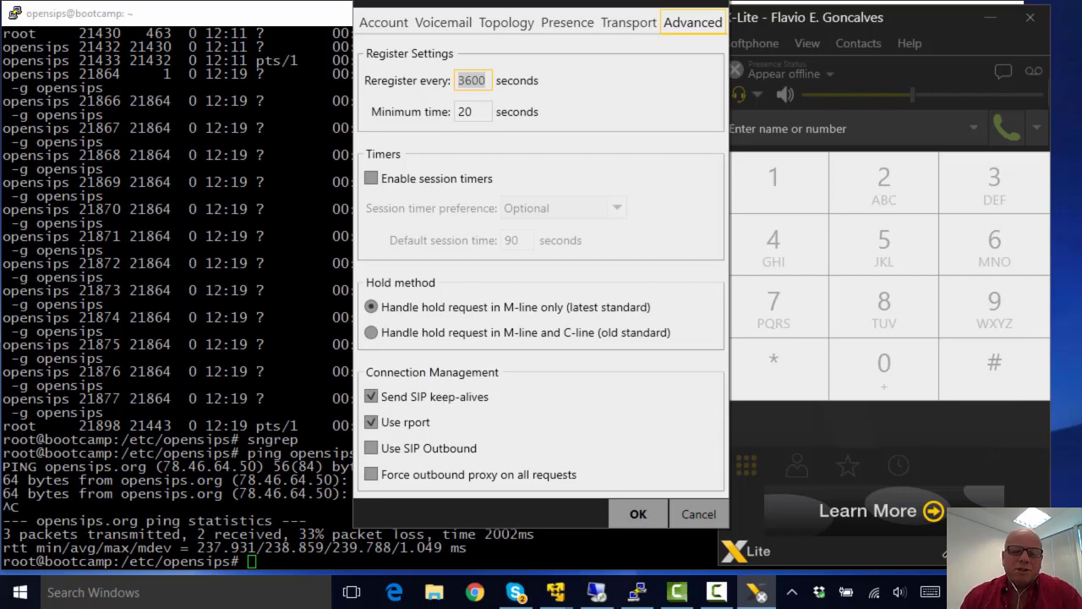
click(332, 562)
Step: Start a fresh sngrep capture, then apply the X-Lite account settings and close X-Lite
text(sngrep)
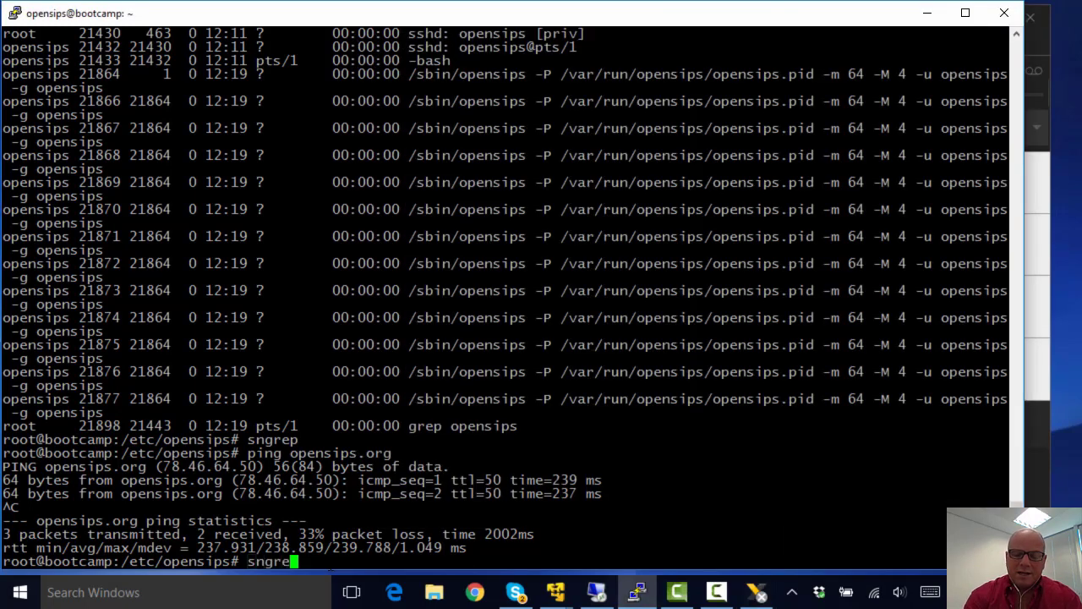
key(Return)
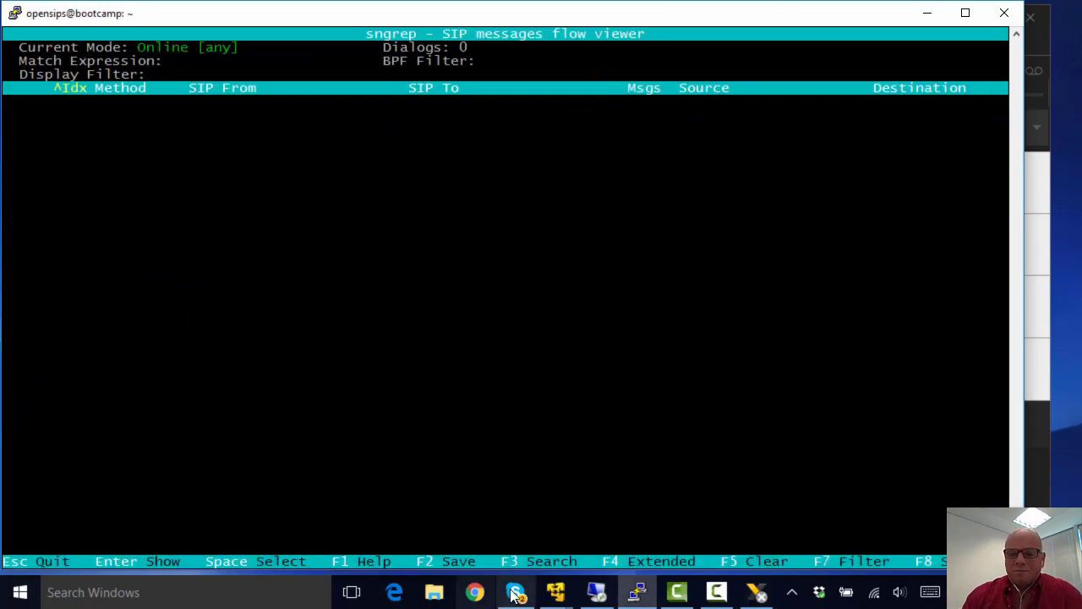
click(756, 592)
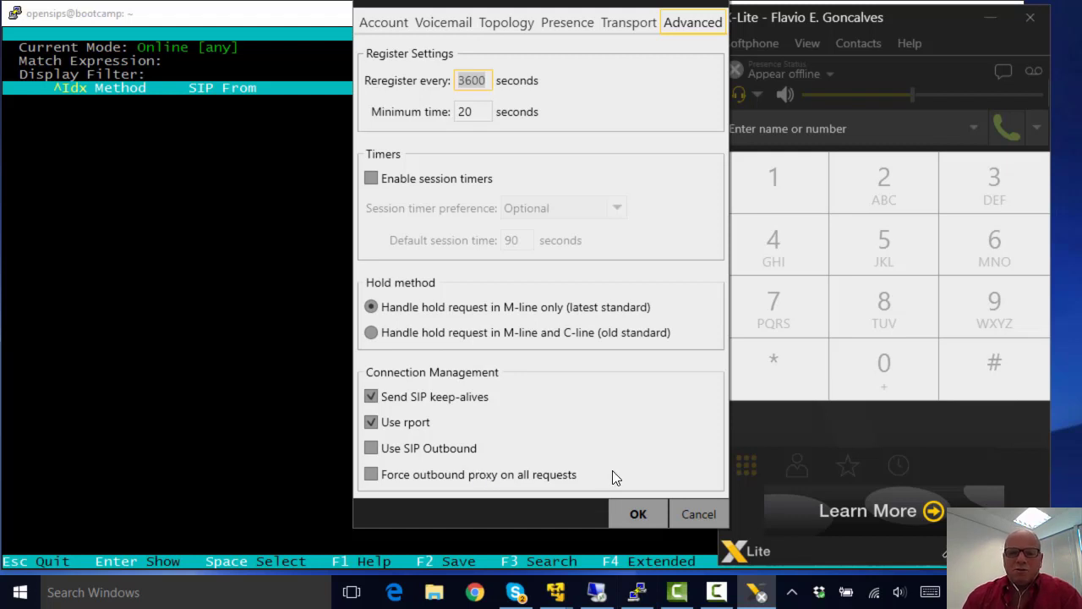
click(638, 515)
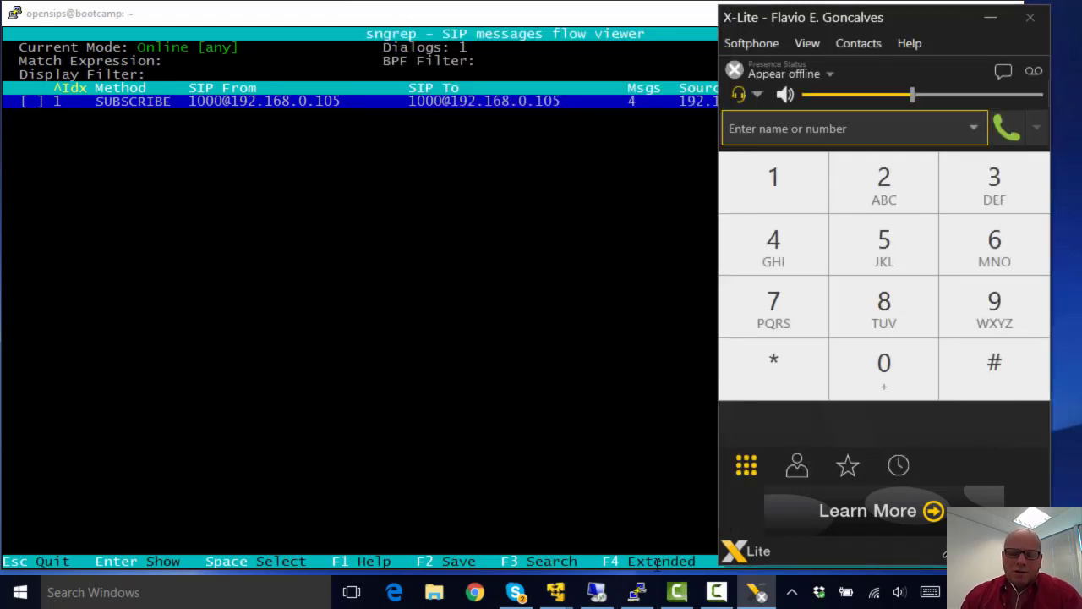
click(1030, 17)
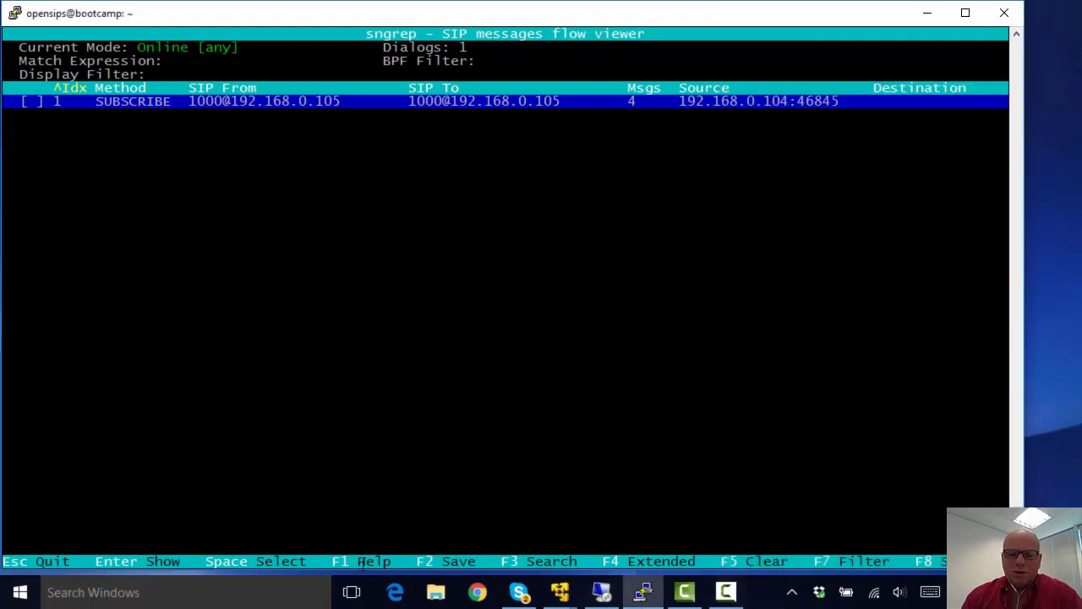
click(271, 594)
Step: Launch Zoiper, open its account preferences, and set the Caller ID Name to the user's full name
text(z)
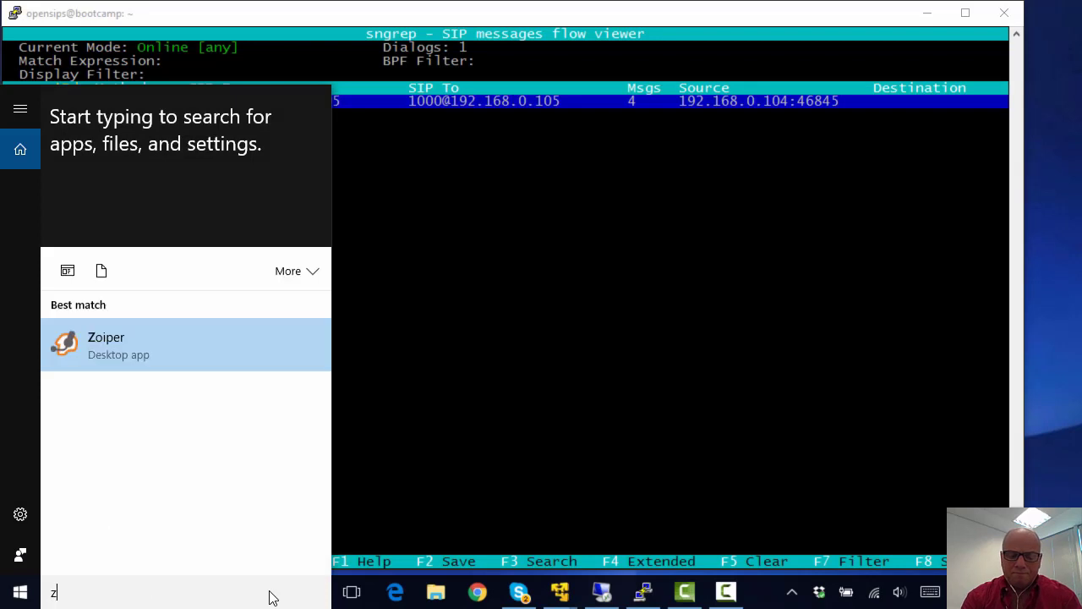
text(oip)
key(Return)
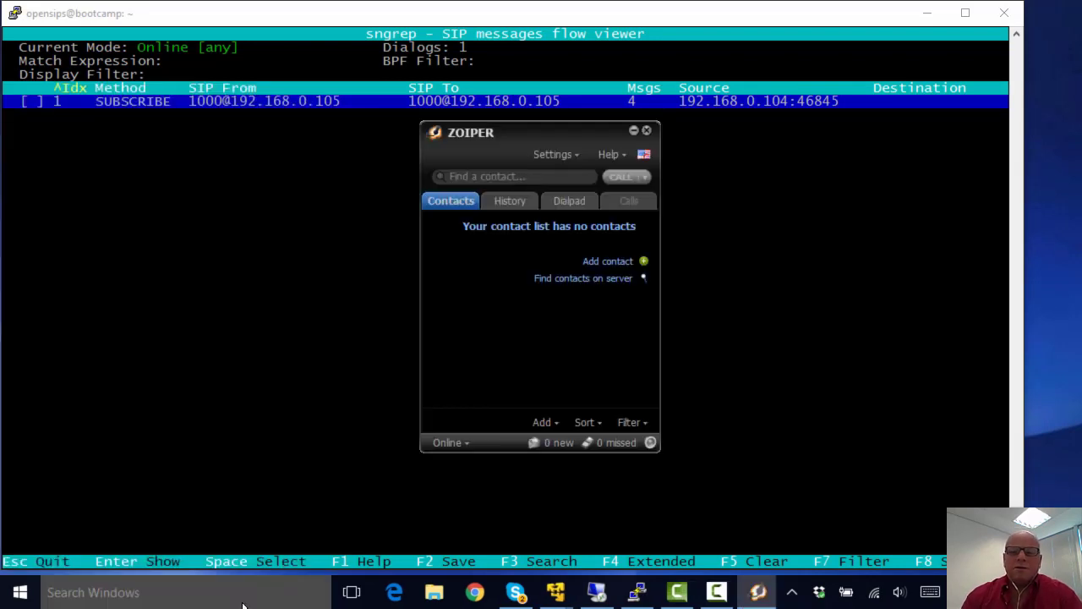
click(576, 153)
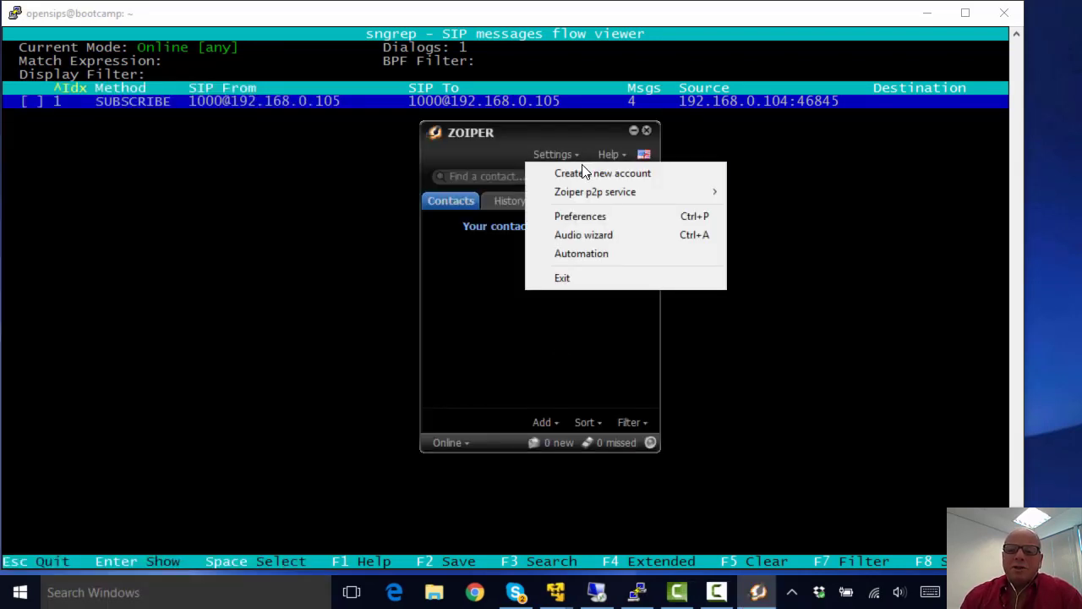
click(579, 214)
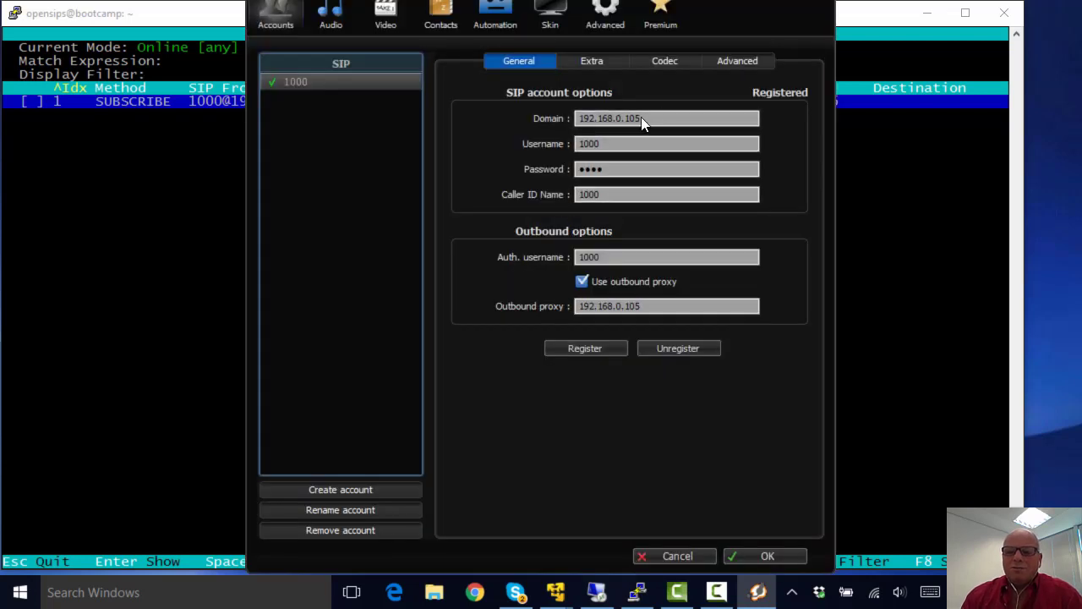
click(603, 166)
click(610, 196)
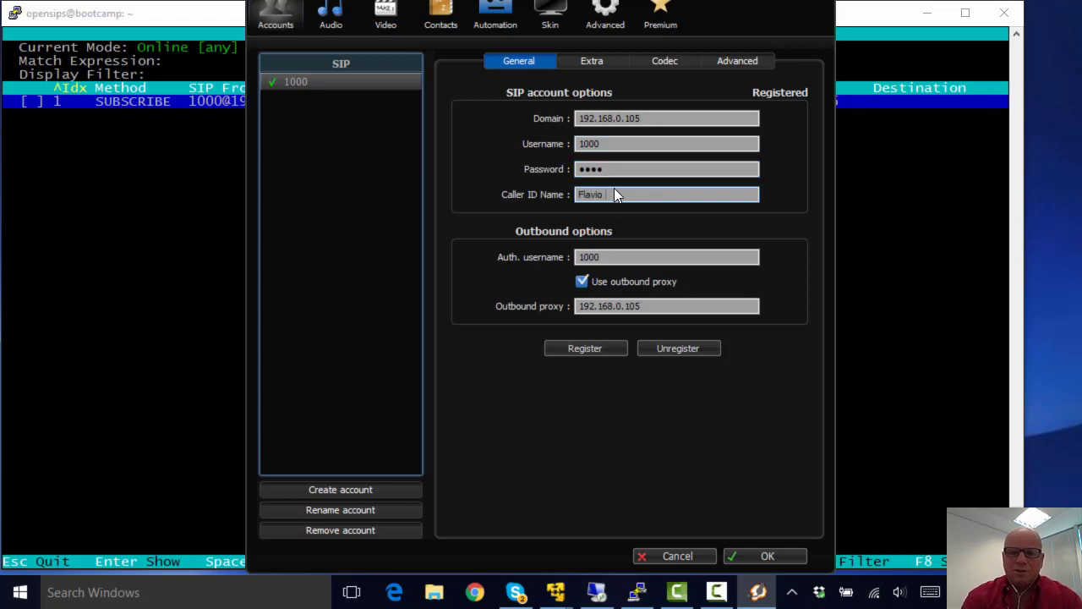
text(Flavio E. Goncalves)
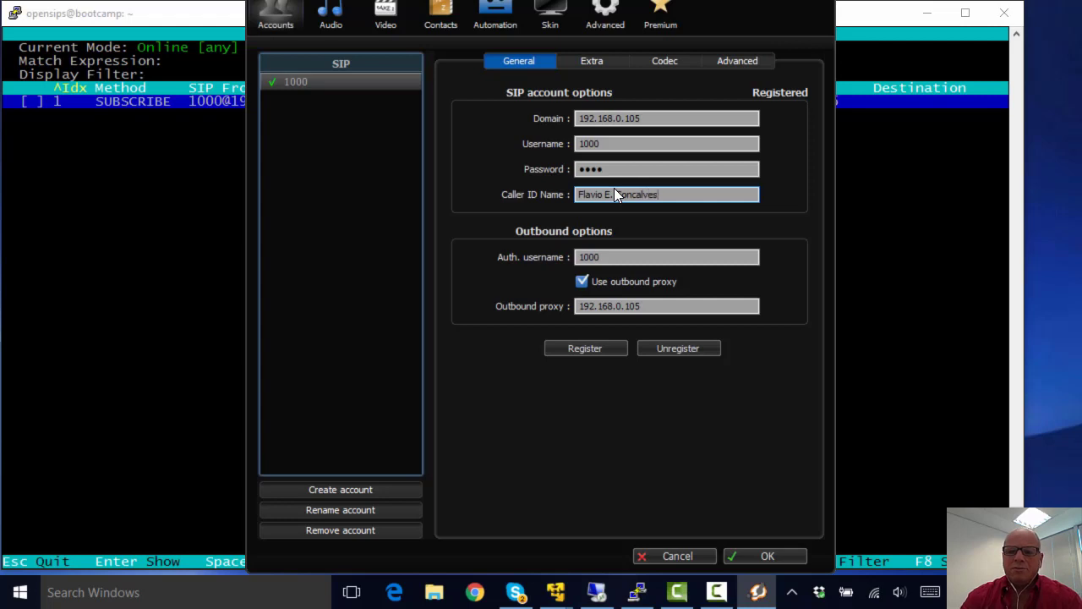
click(627, 258)
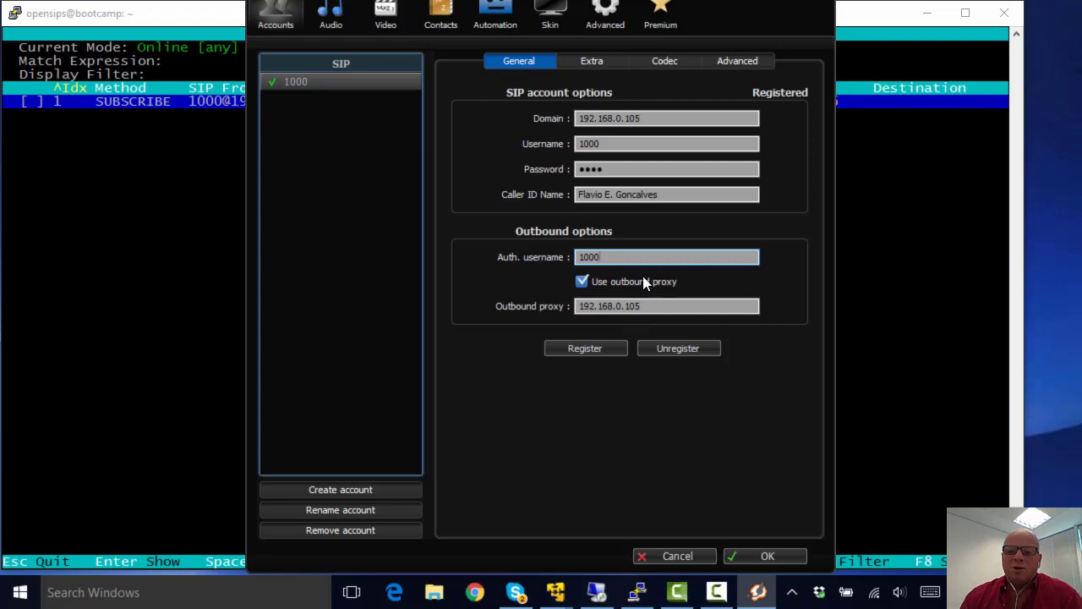
Step: Re-register Zoiper account 1000, then change its domain to opensips.org
click(666, 354)
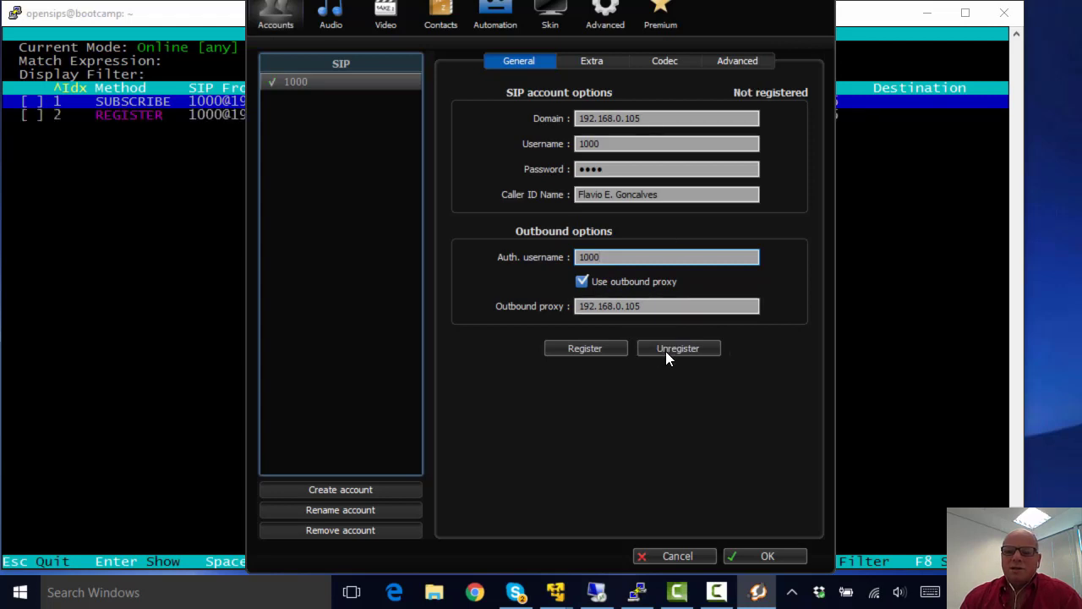
click(606, 350)
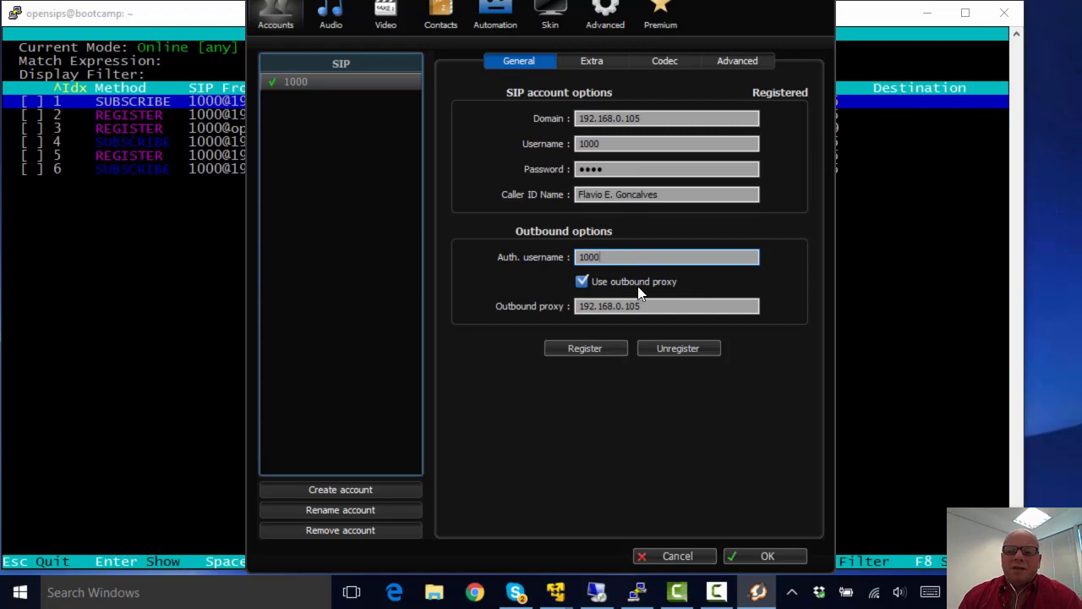
click(643, 118)
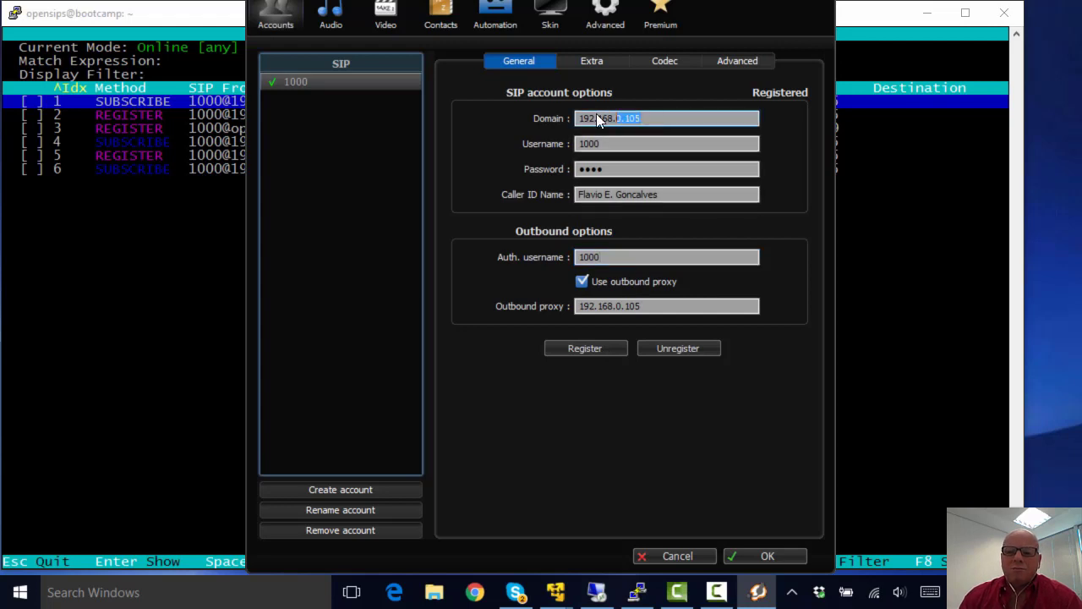
text(op)
key(BackSpace)
key(BackSpace)
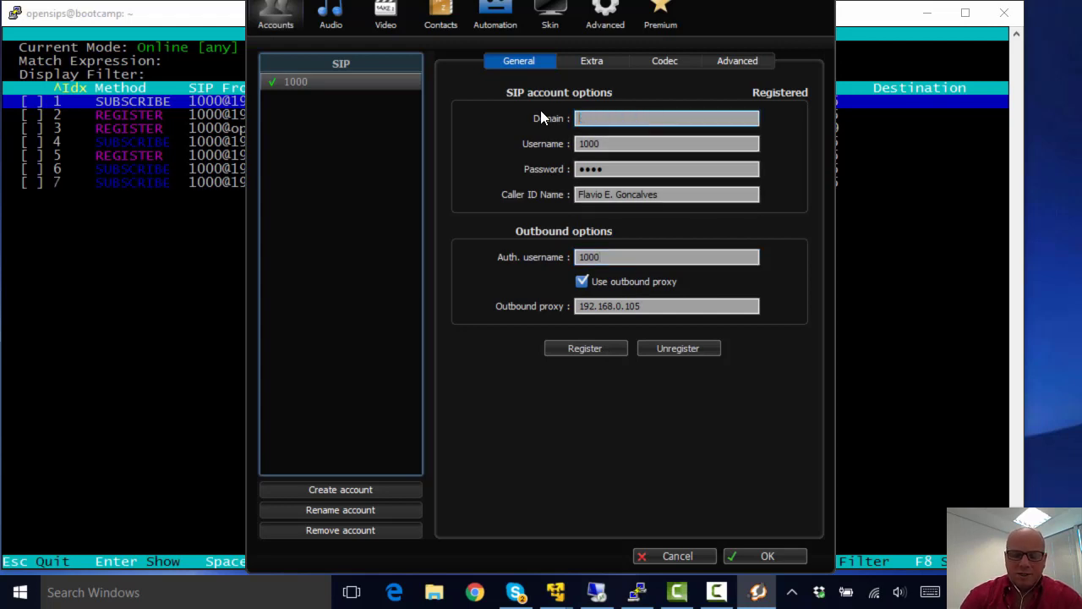
text(opensips.org)
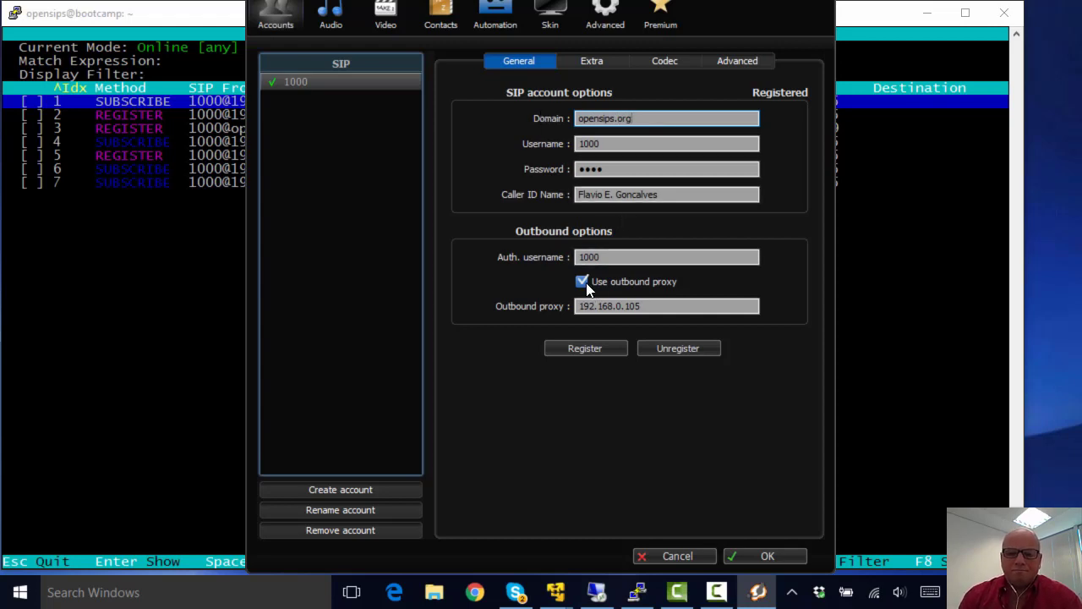
Step: Re-register the account under opensips.org and check the new REGISTERs in sngrep
click(651, 346)
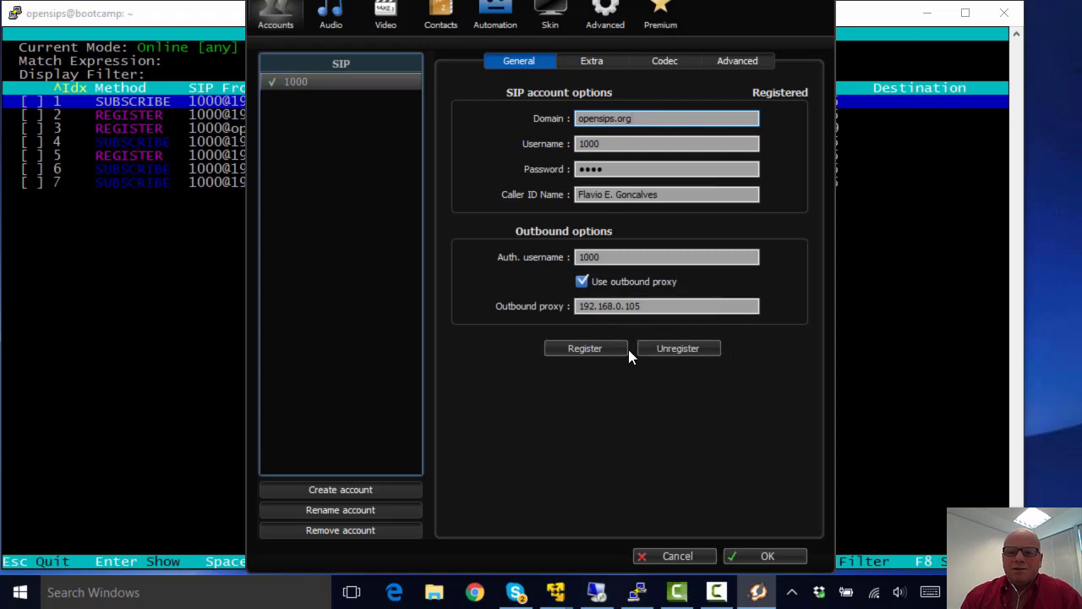
click(585, 347)
key(alt+Tab)
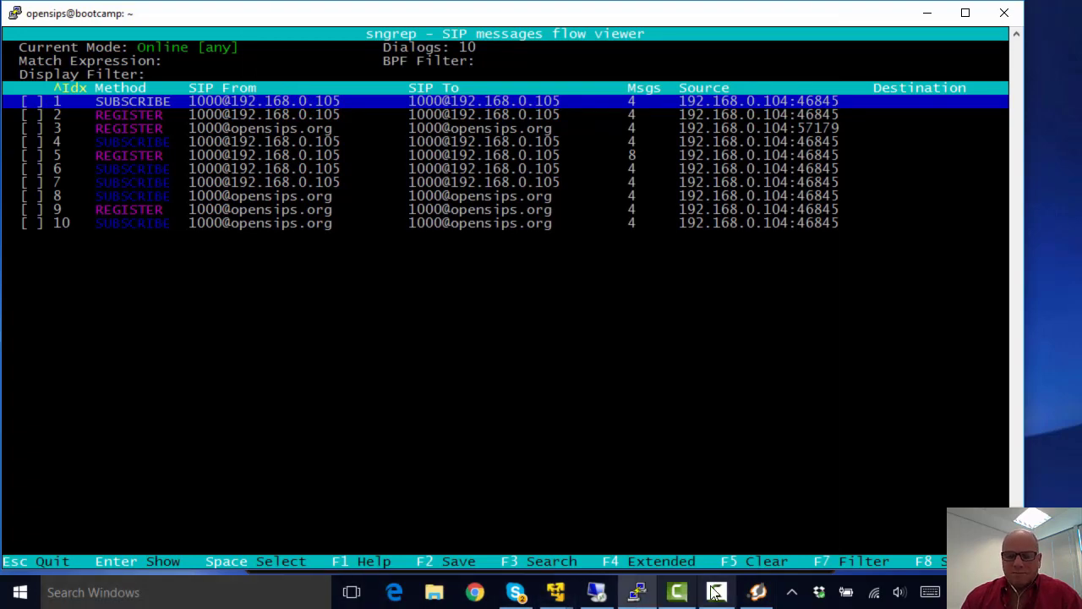
click(774, 593)
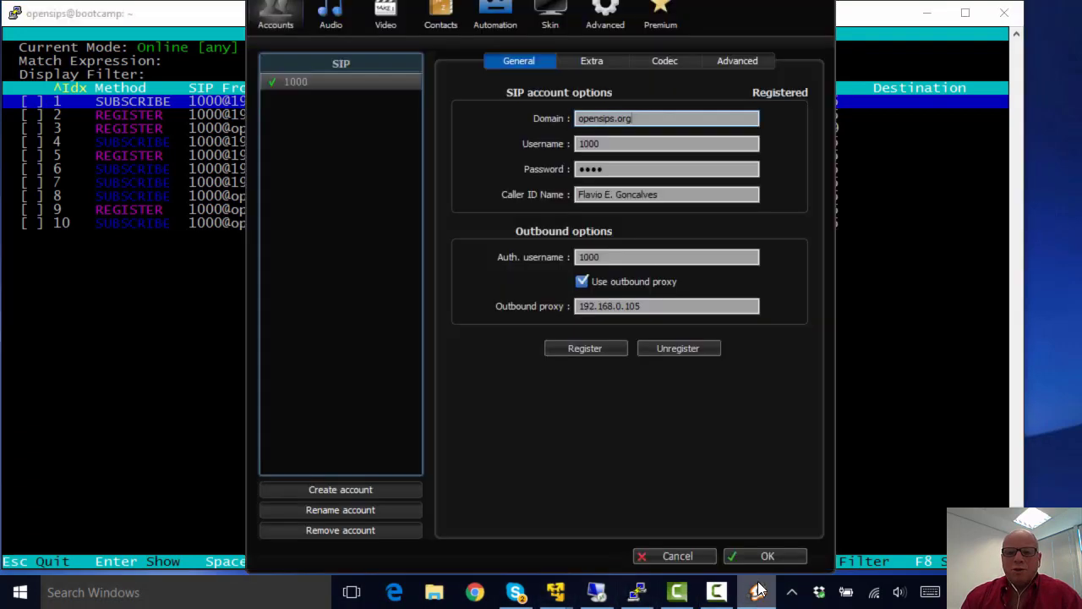
Step: Review the Extra, Codec and Advanced tabs and set keep-alive time-out to Default
click(596, 60)
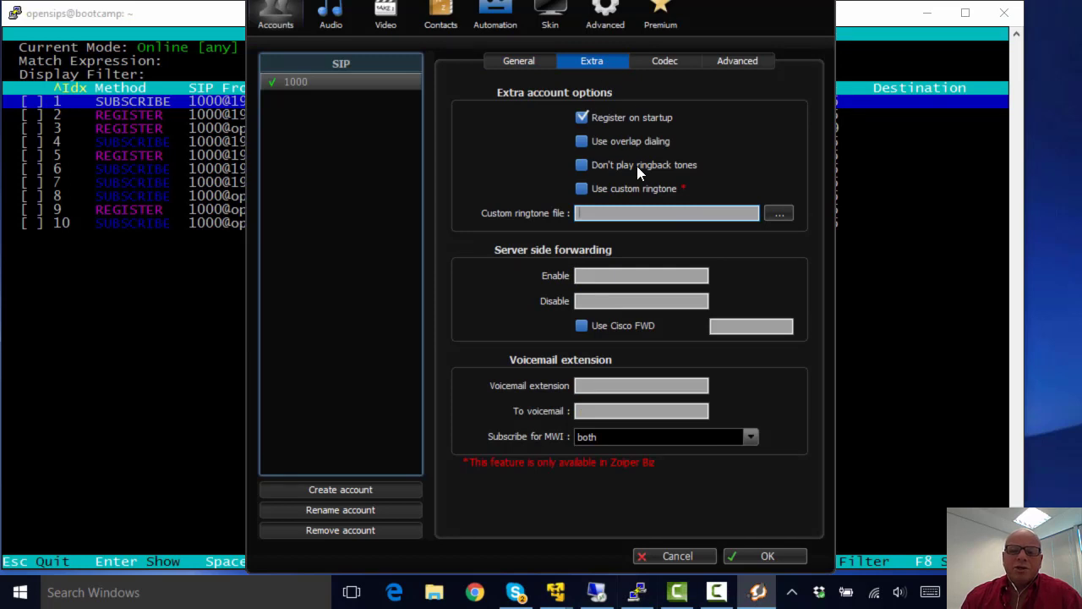
click(674, 63)
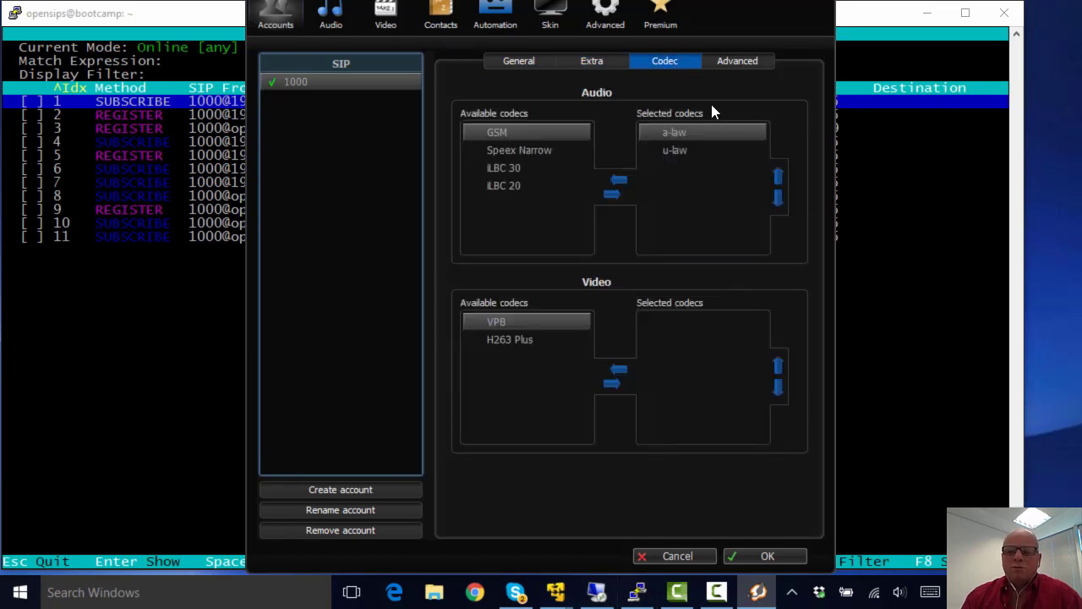
click(731, 61)
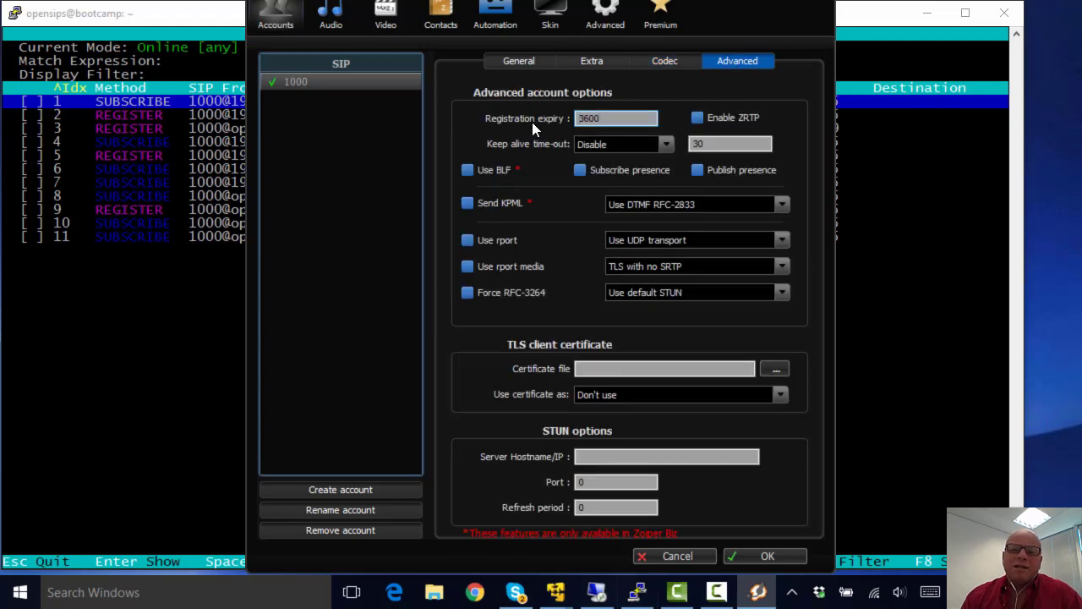
click(668, 144)
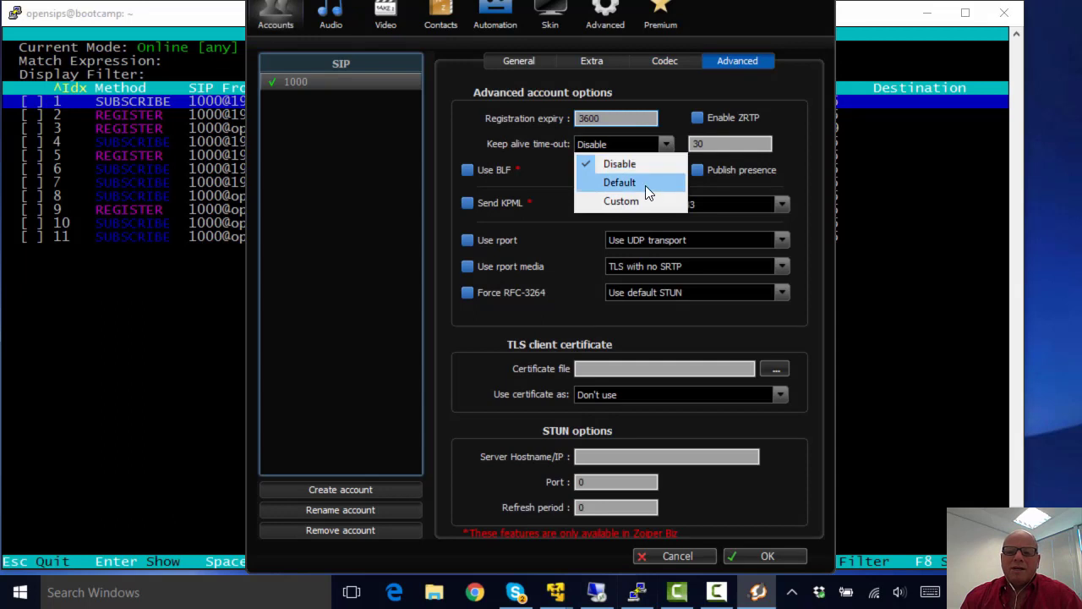
click(646, 185)
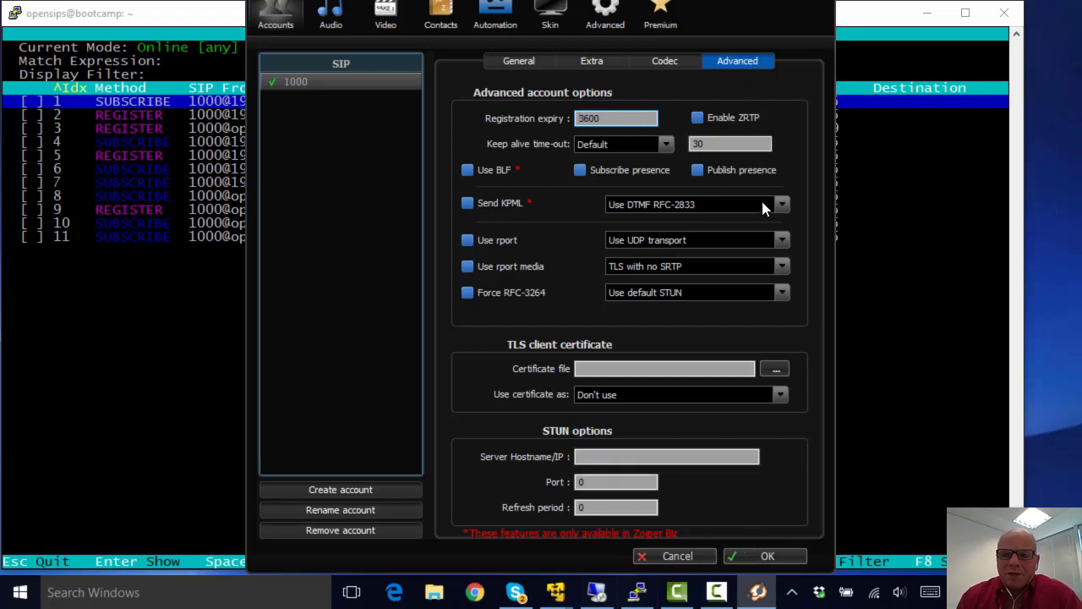
Step: Keep DTMF RFC-2833, UDP transport and no SRTP, set STUN to Don't use STUN, and save
click(716, 201)
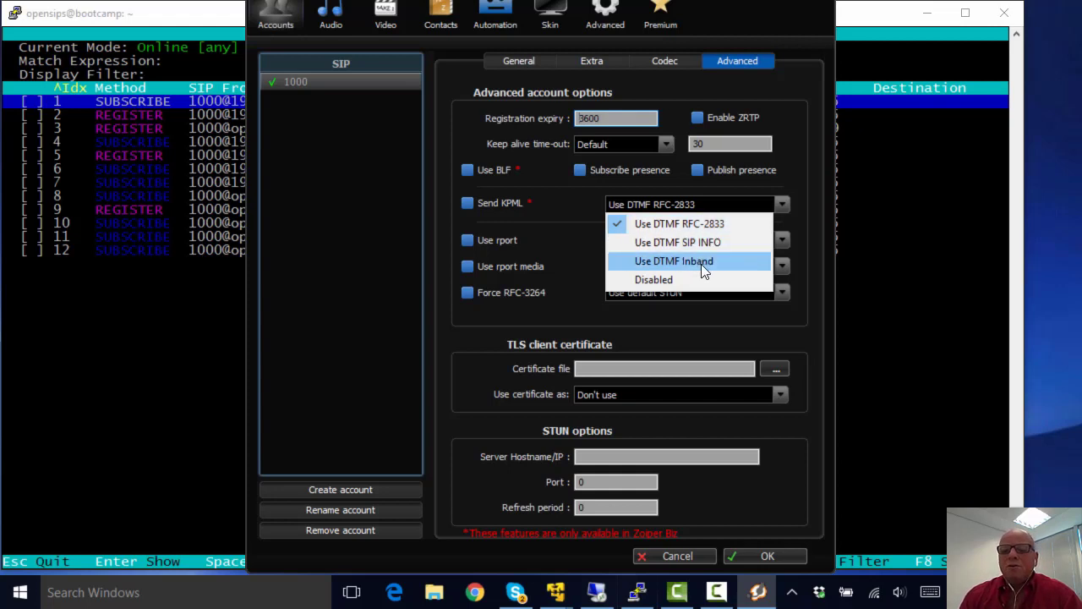
click(721, 203)
click(802, 199)
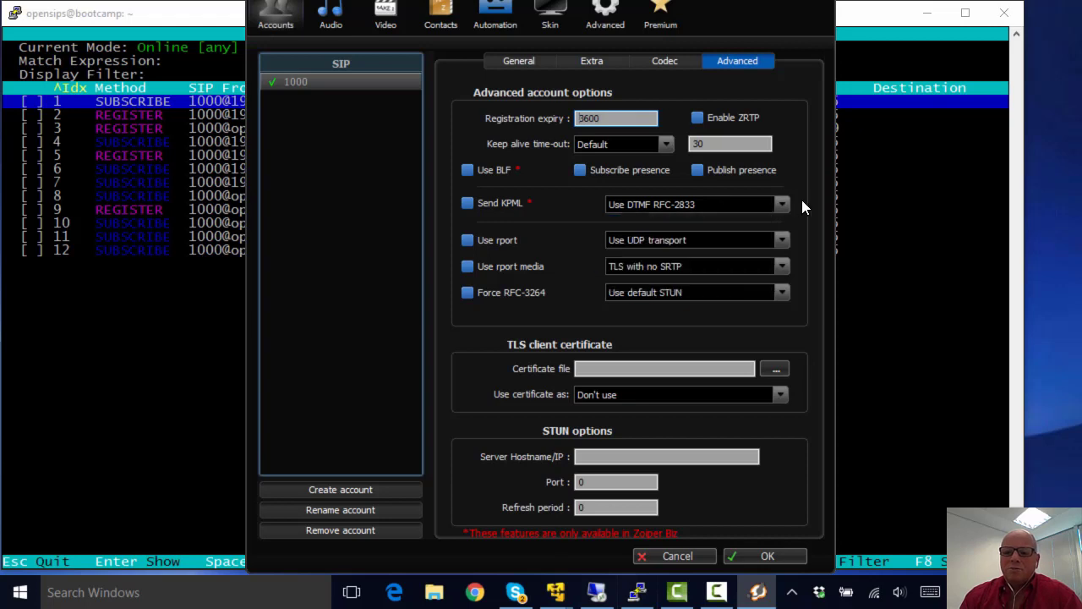
click(690, 241)
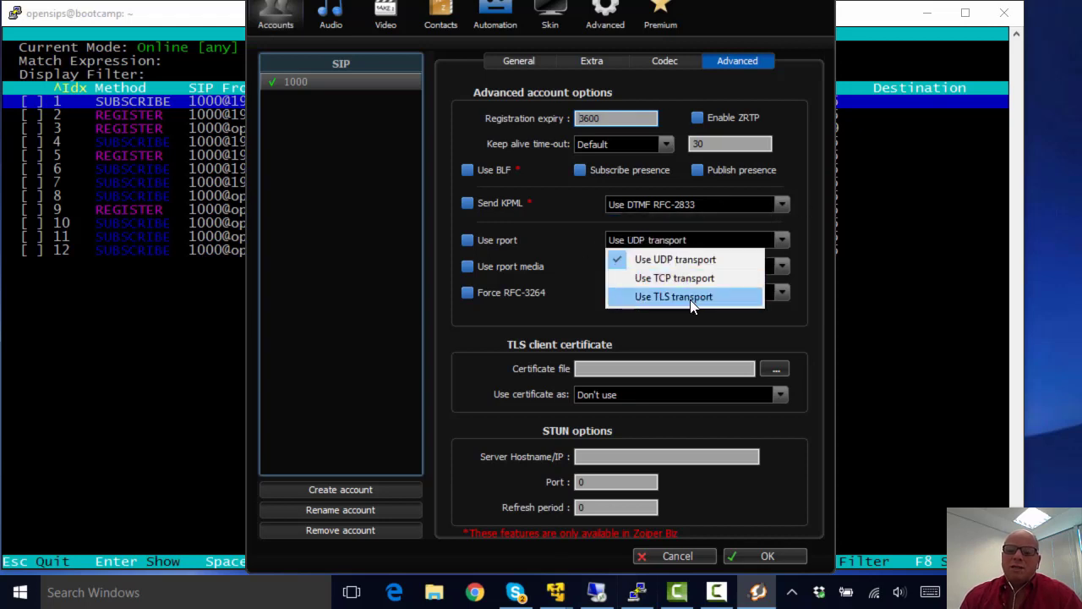
click(802, 238)
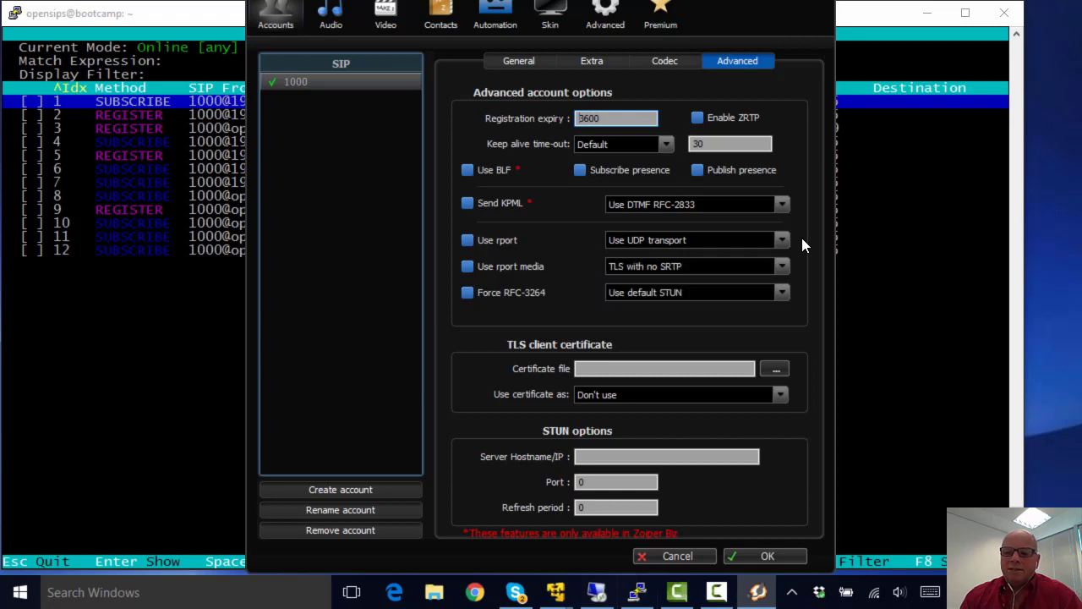
click(726, 263)
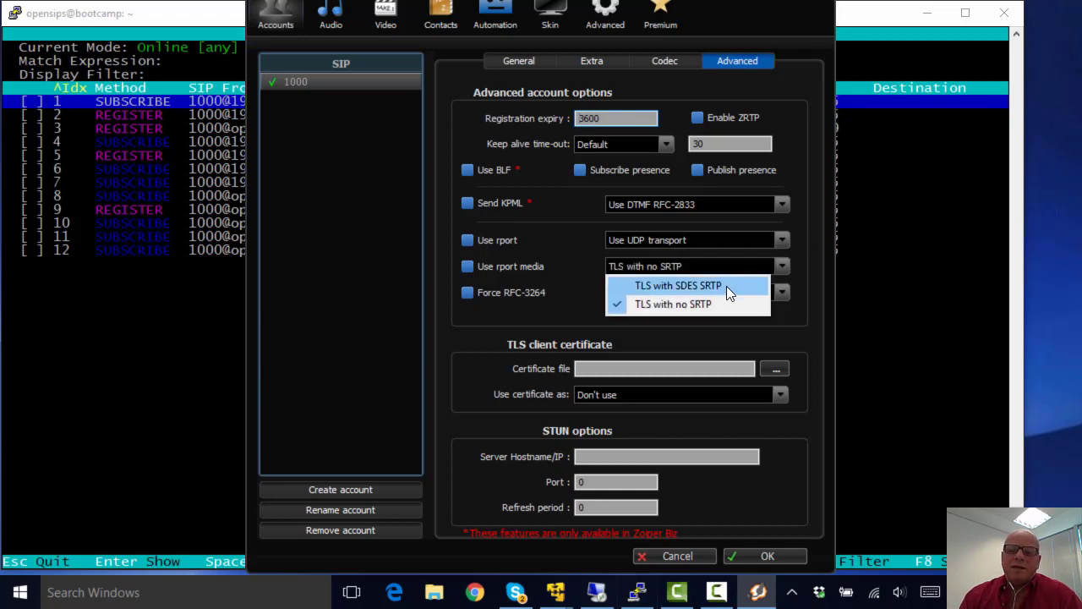
click(800, 267)
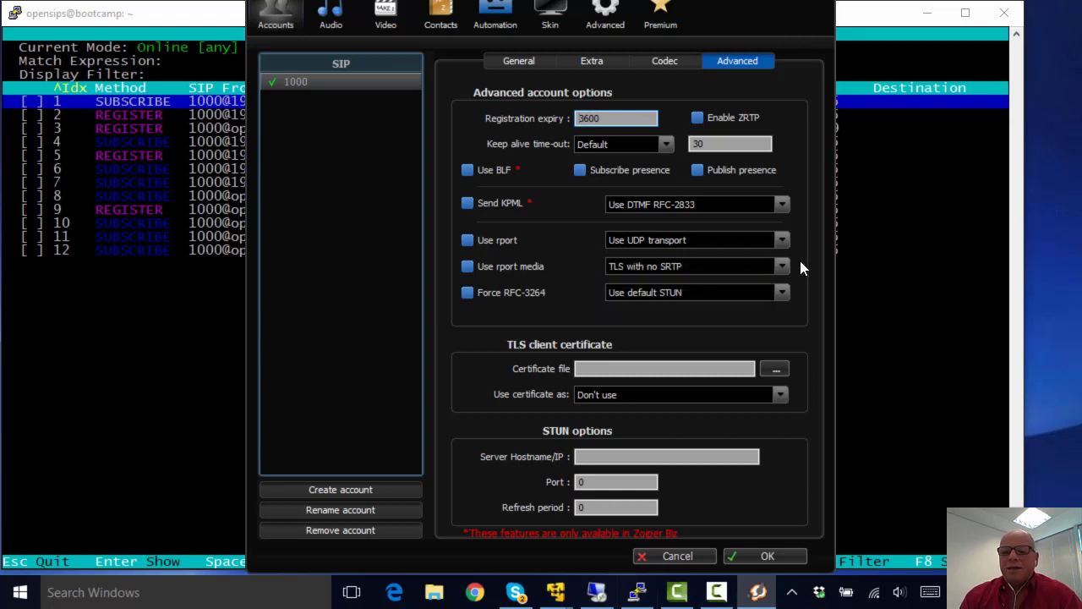
click(733, 296)
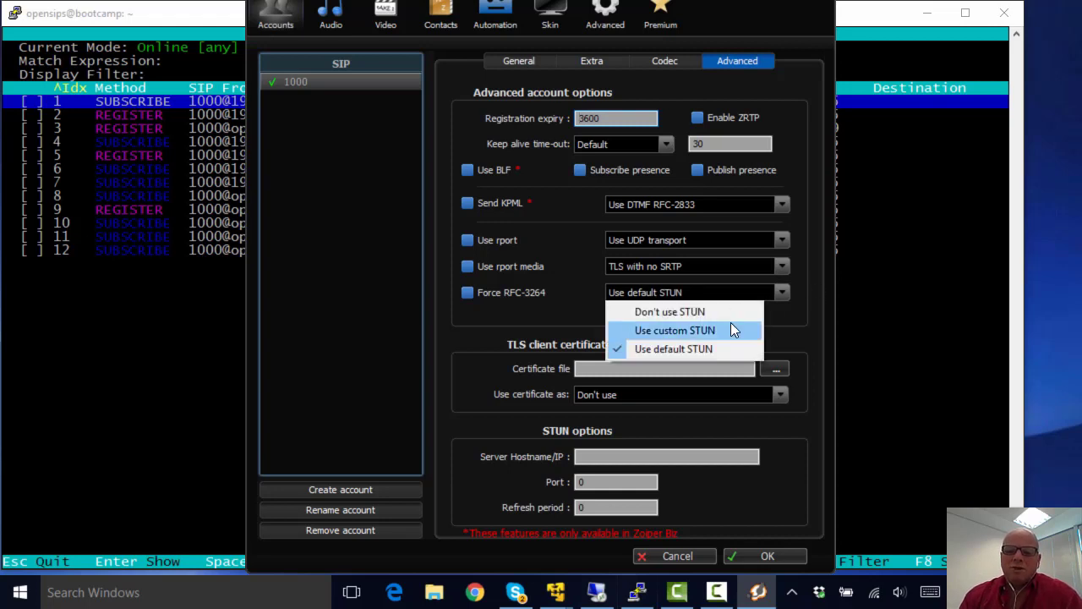
click(701, 313)
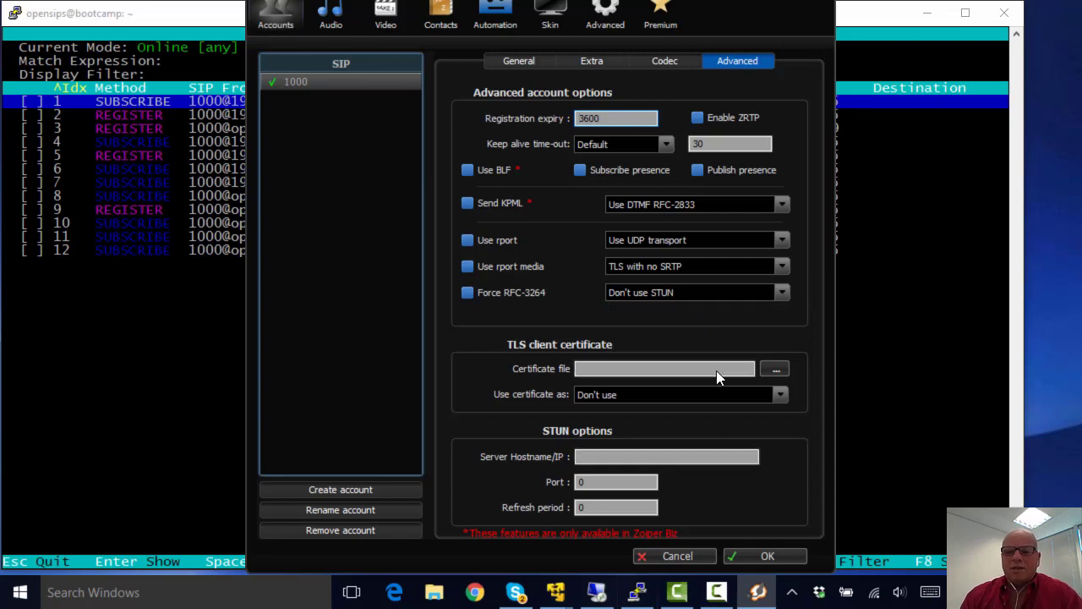
click(763, 556)
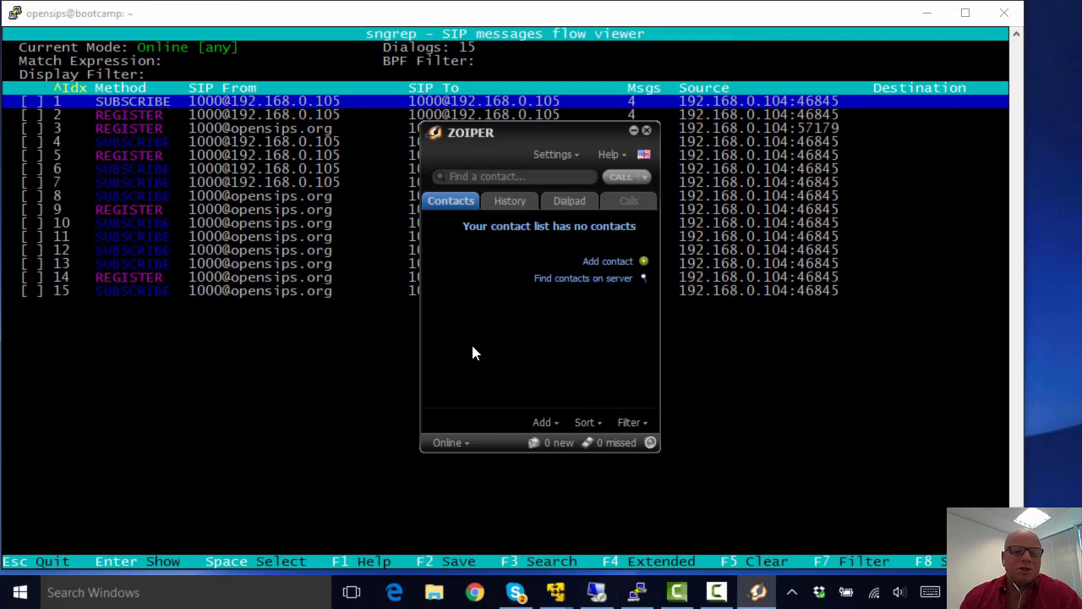
Step: Close Zoiper, launch Blink, and open Account > Manage accounts in its preferences
click(645, 131)
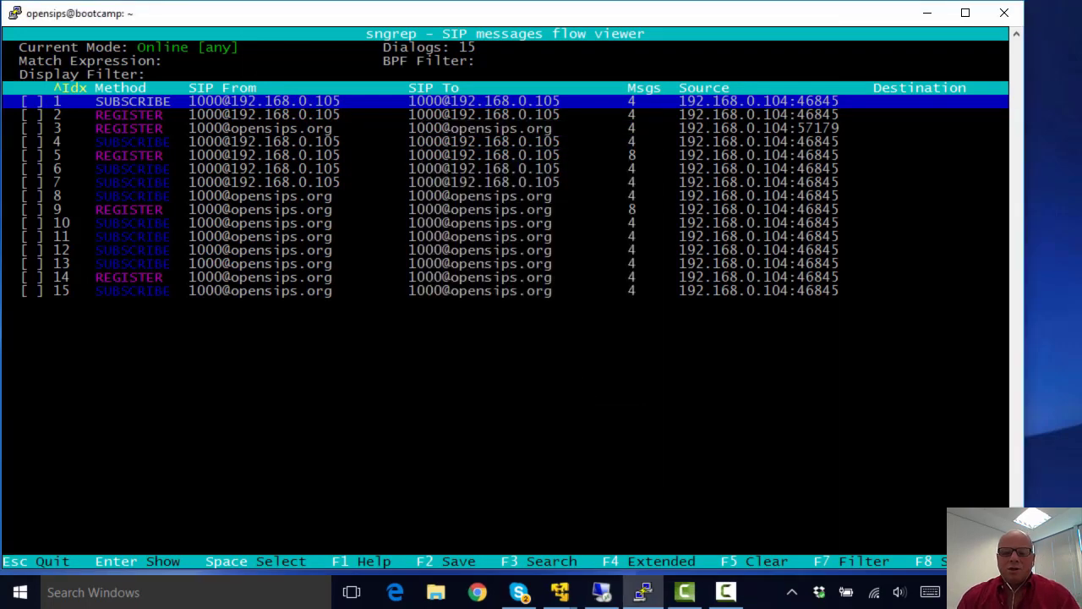
click(165, 593)
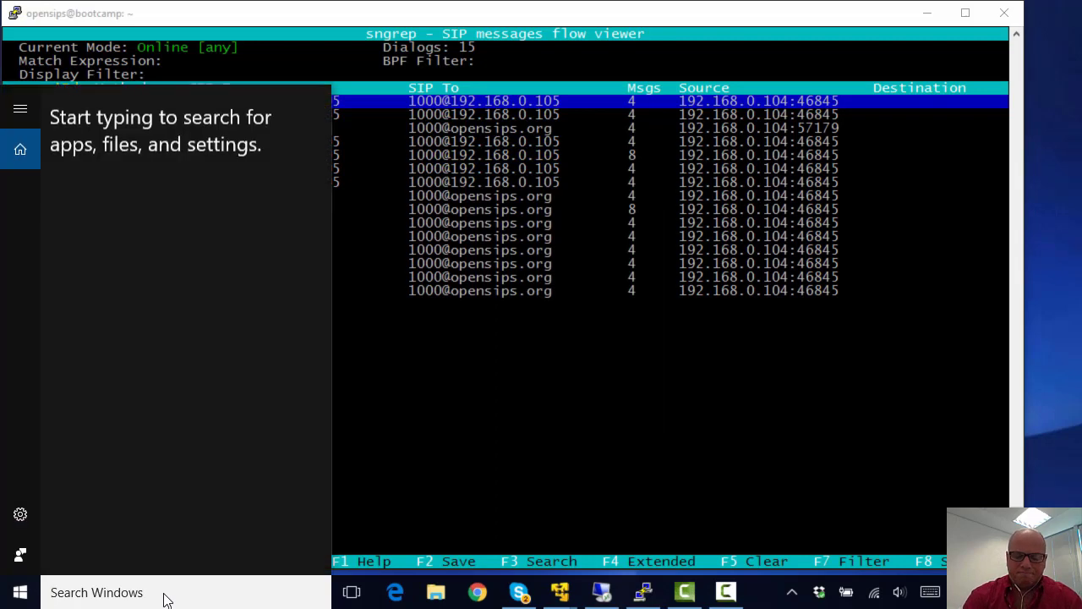
text(blin)
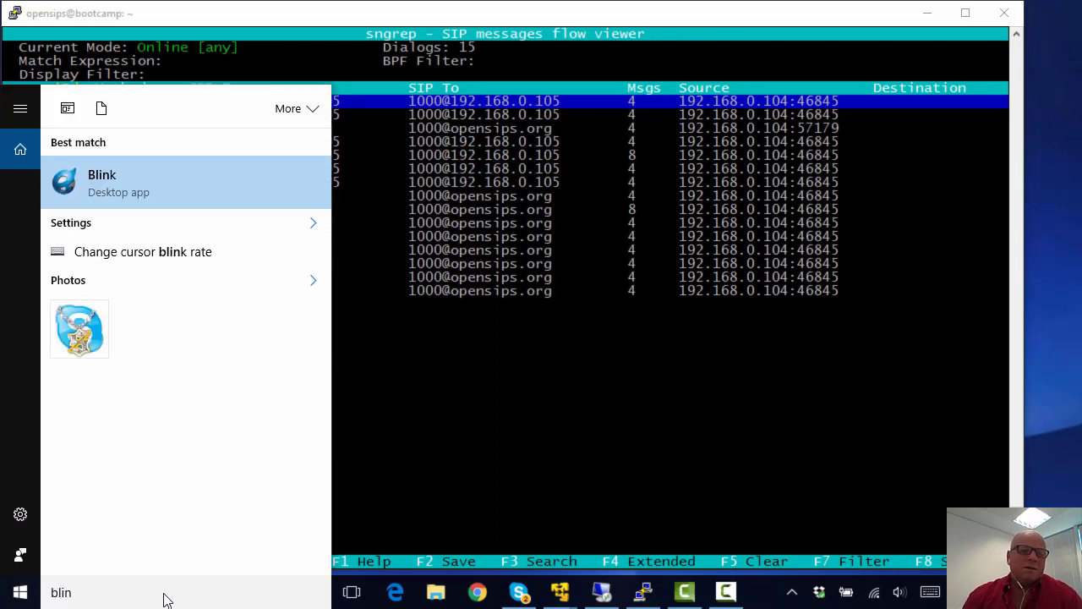
click(146, 192)
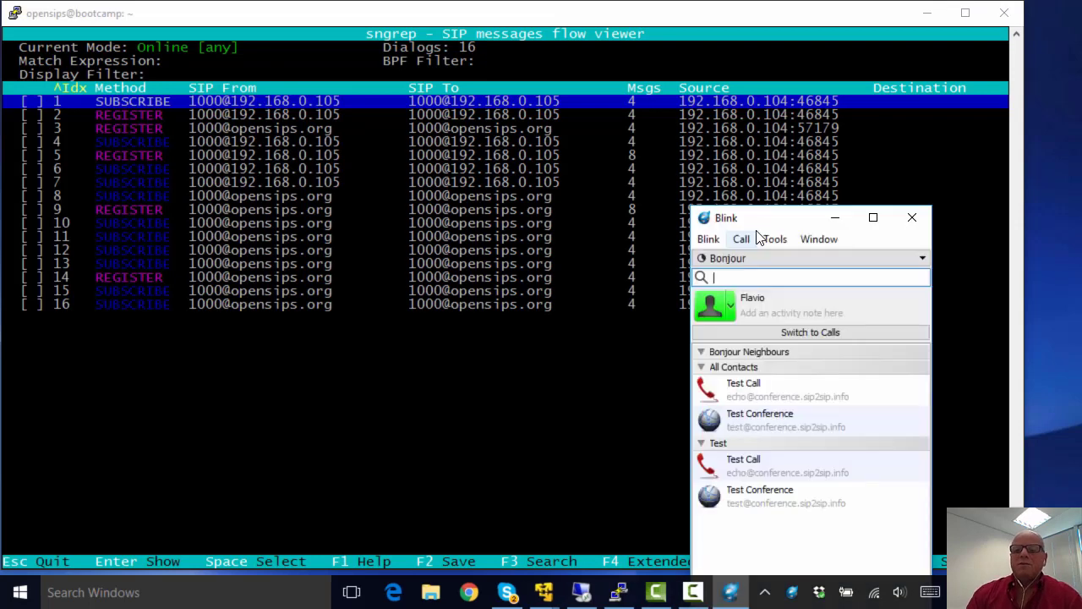
drag(761, 220, 756, 199)
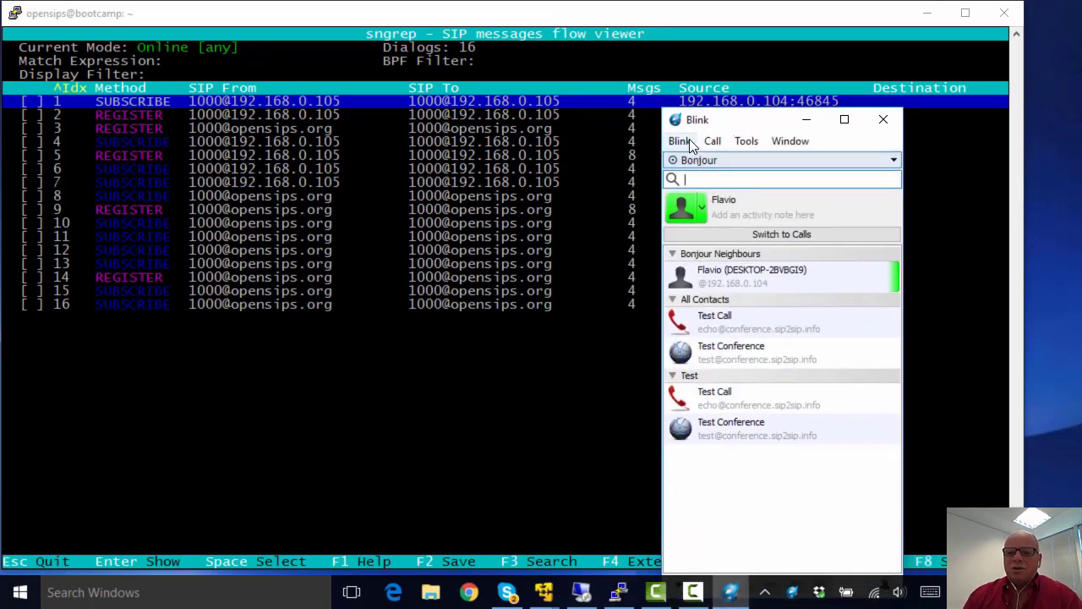
click(680, 140)
mouse_move(729, 228)
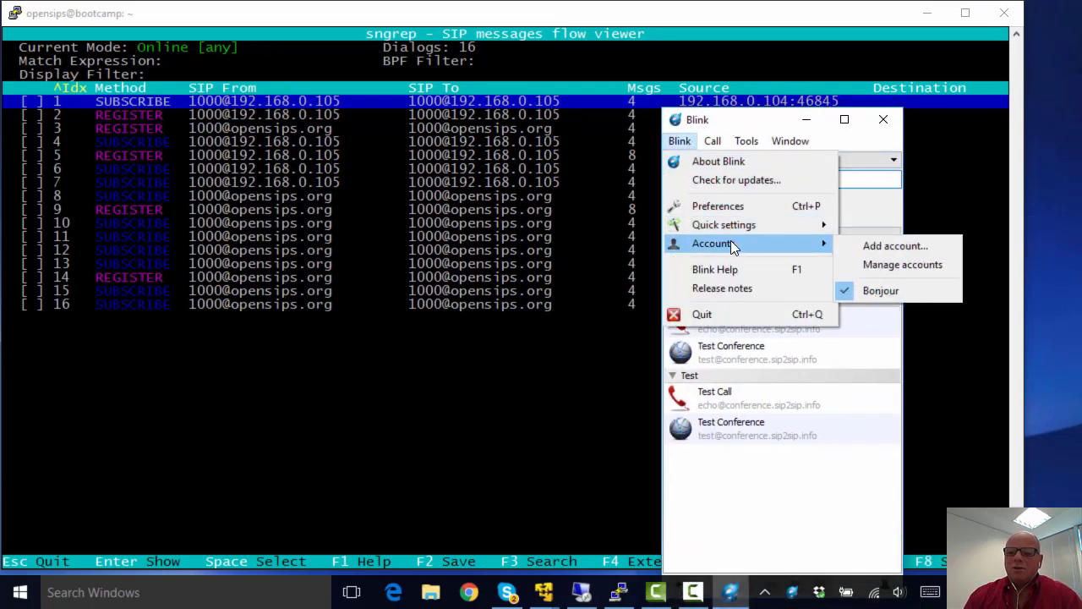
click(880, 261)
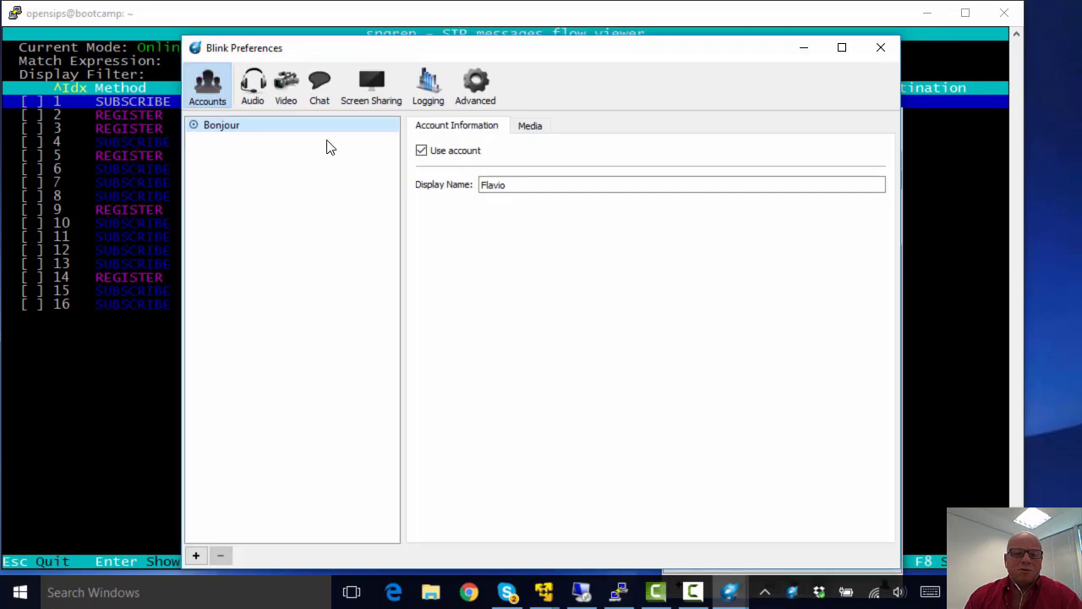
click(196, 557)
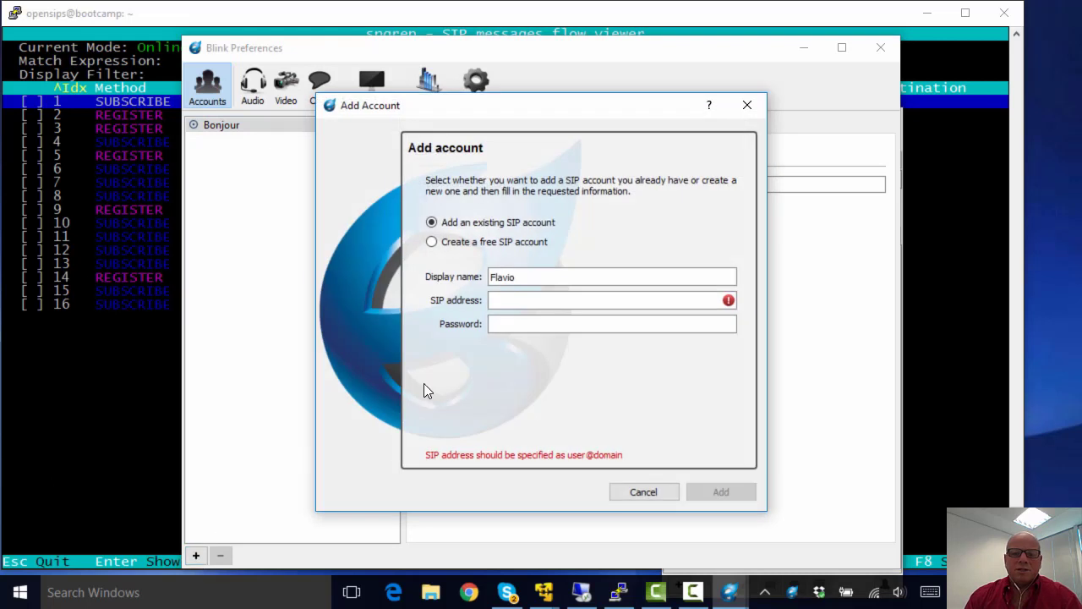
drag(523, 278, 471, 281)
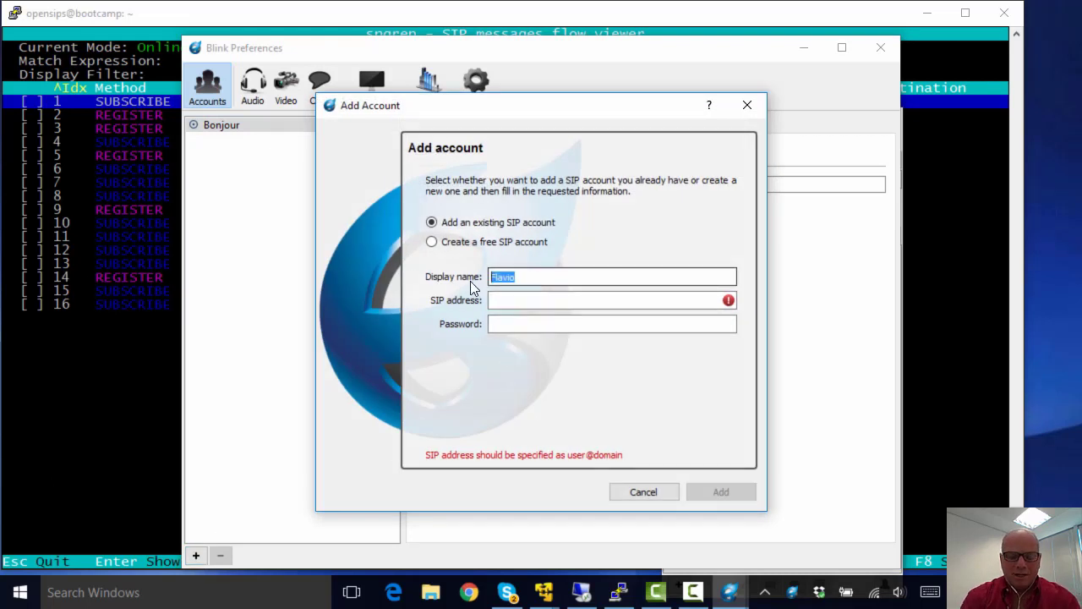
text(Flavio E Go)
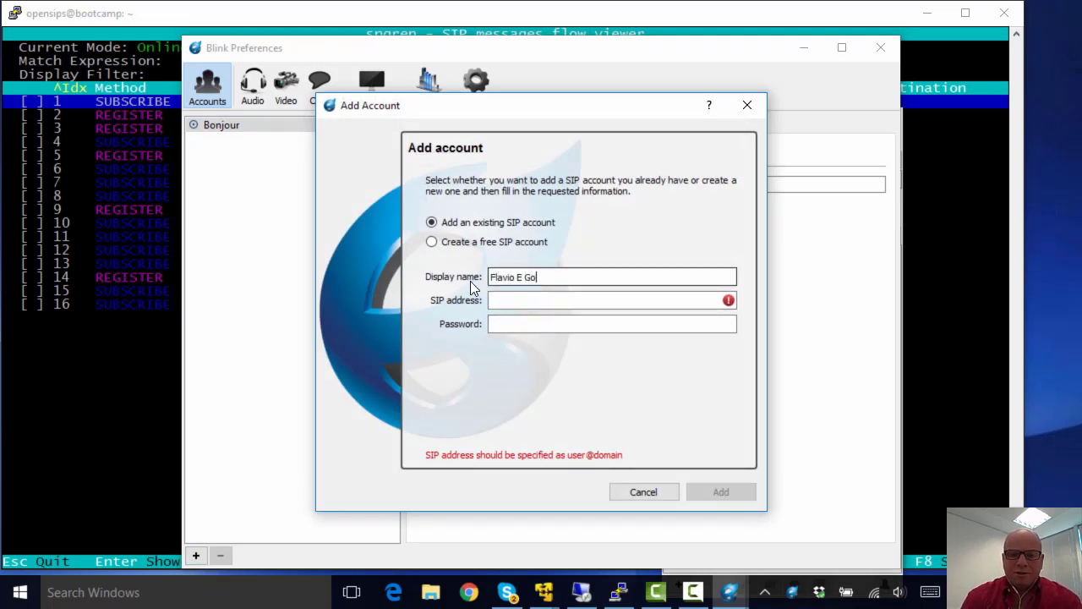
text(ncalves)
key(Tab)
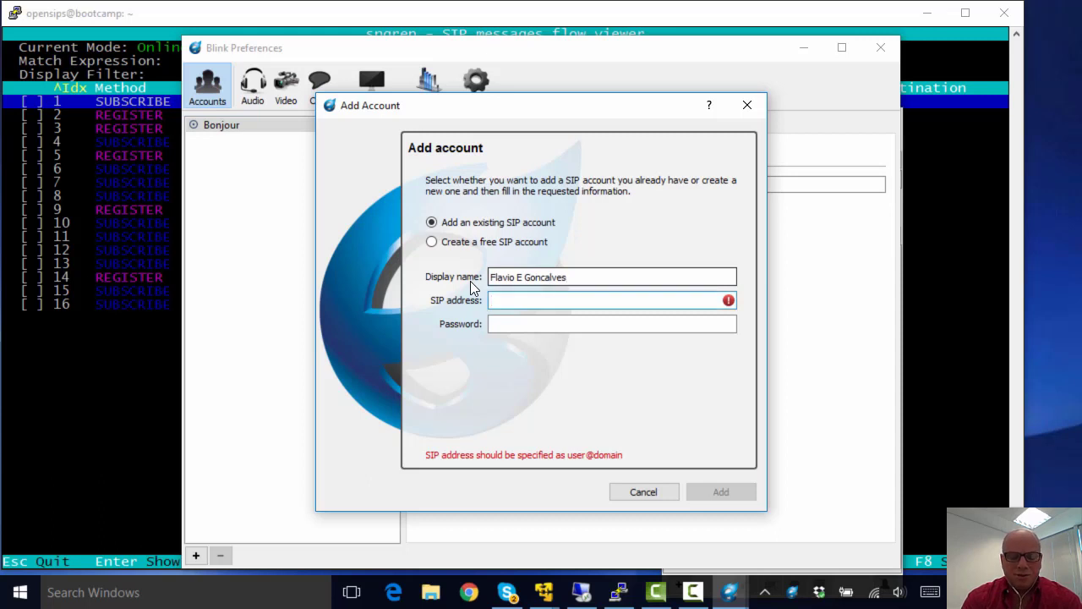
text(1000@)
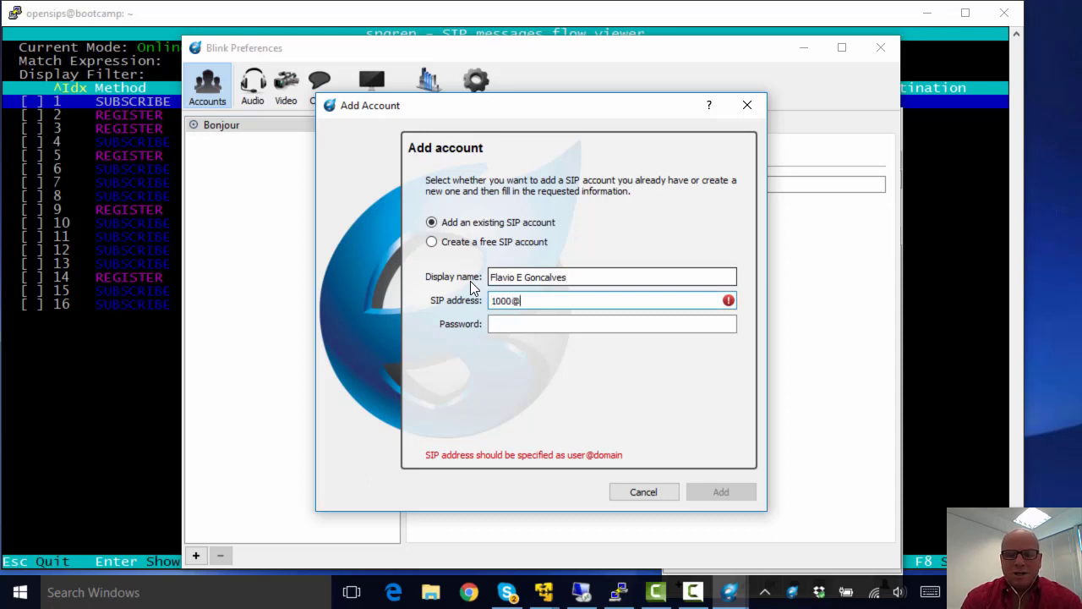
text(192.1)
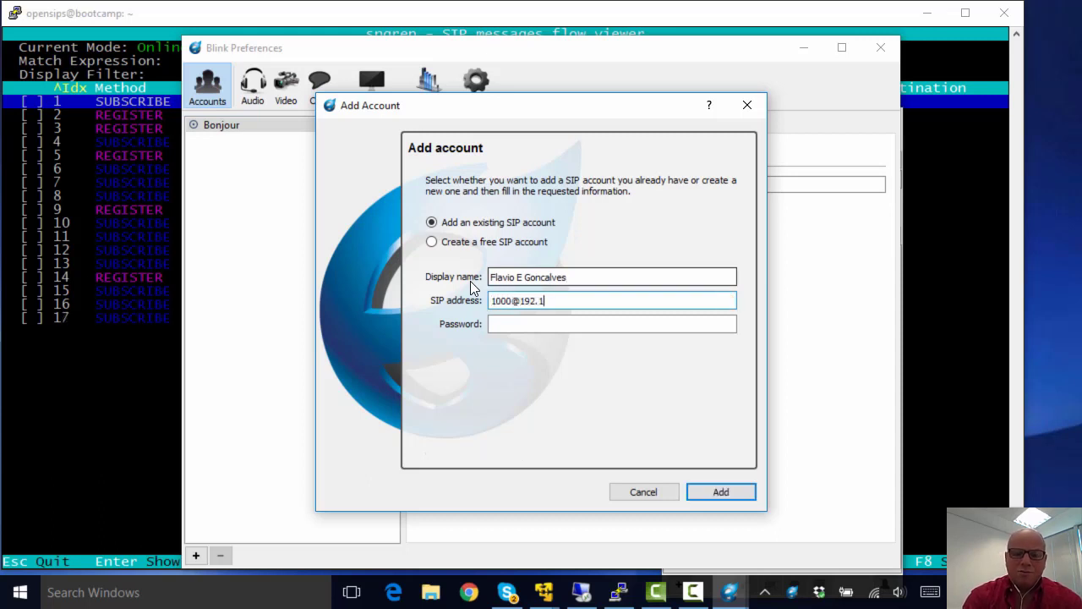
text(68.0.105)
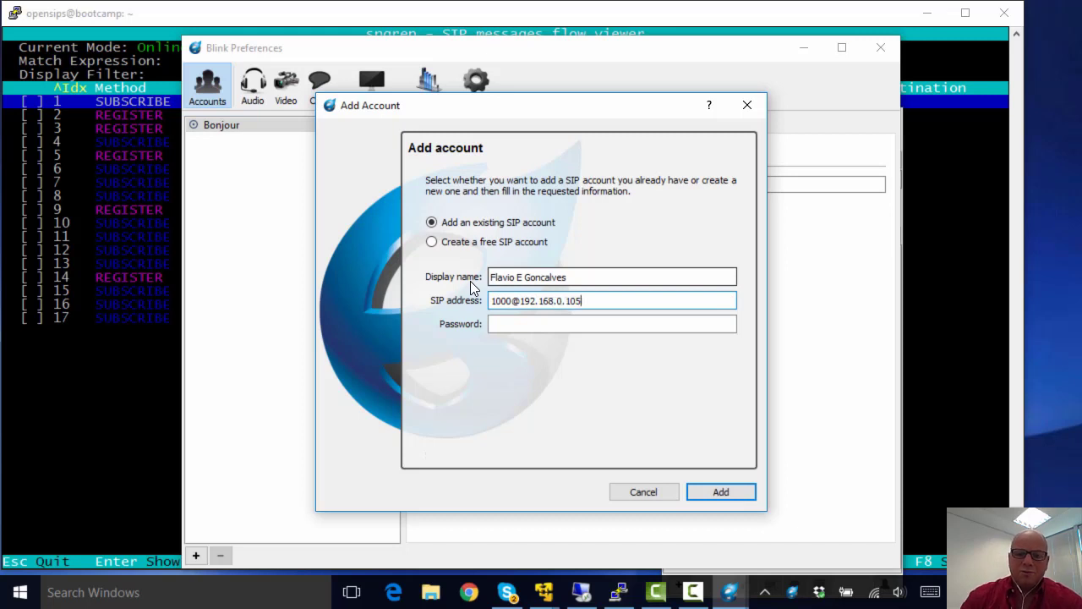
click(537, 328)
text(100)
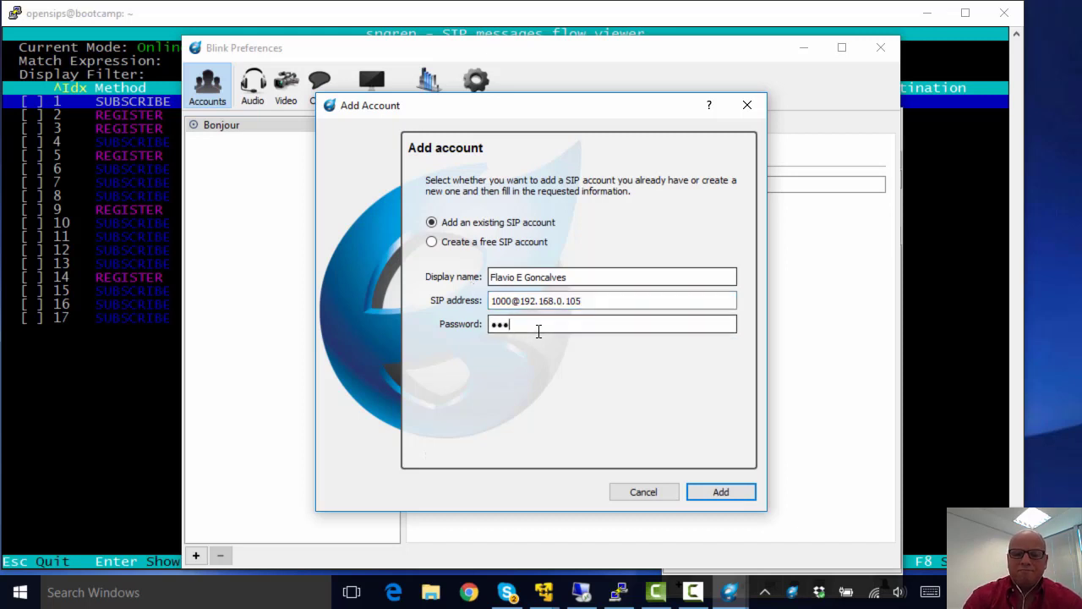
text(0)
click(718, 494)
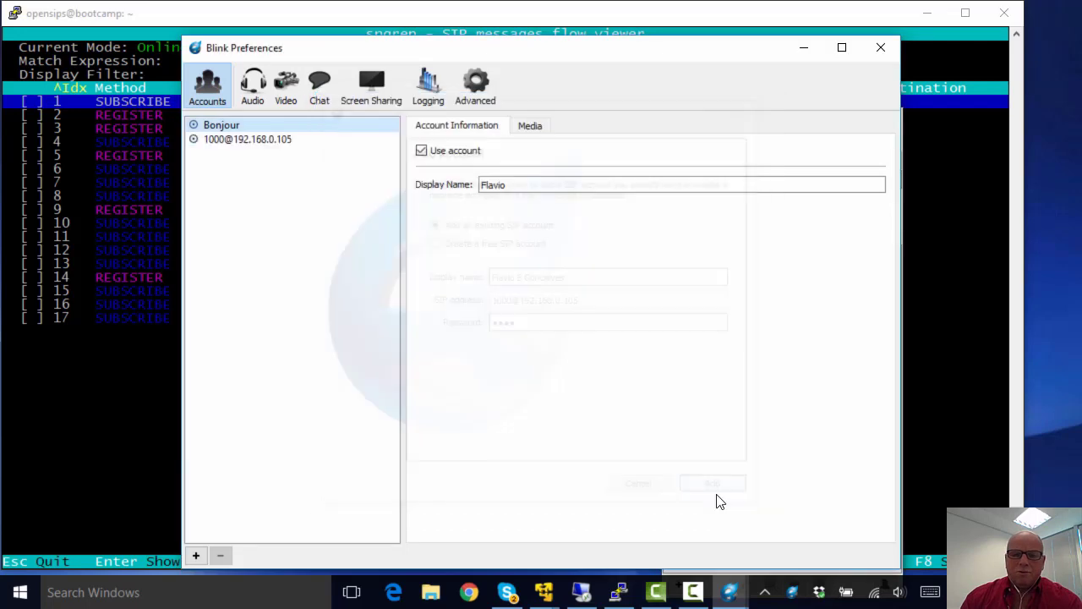
click(278, 150)
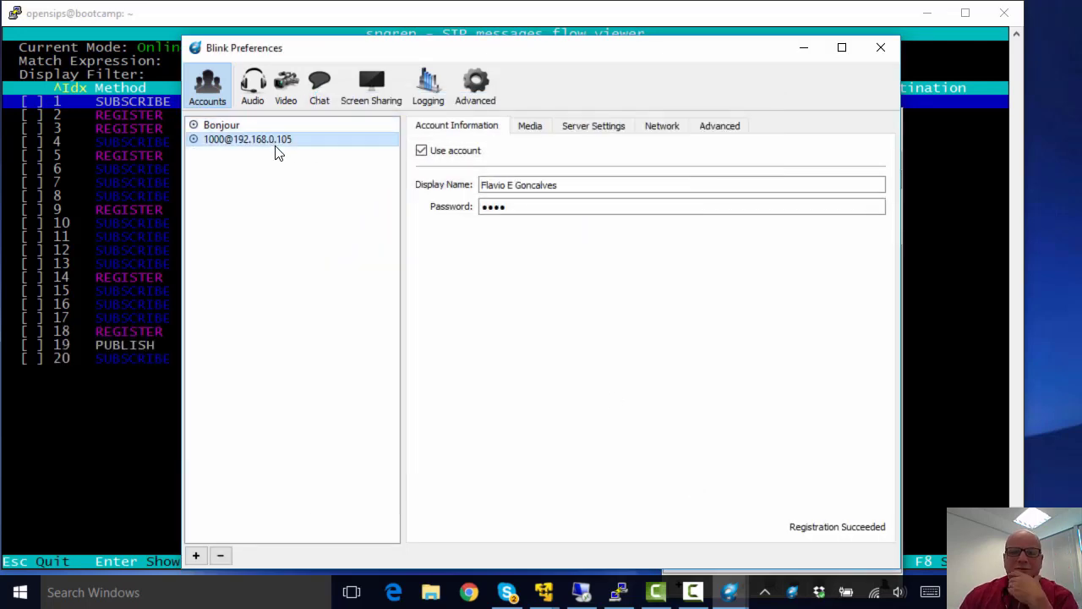
click(518, 134)
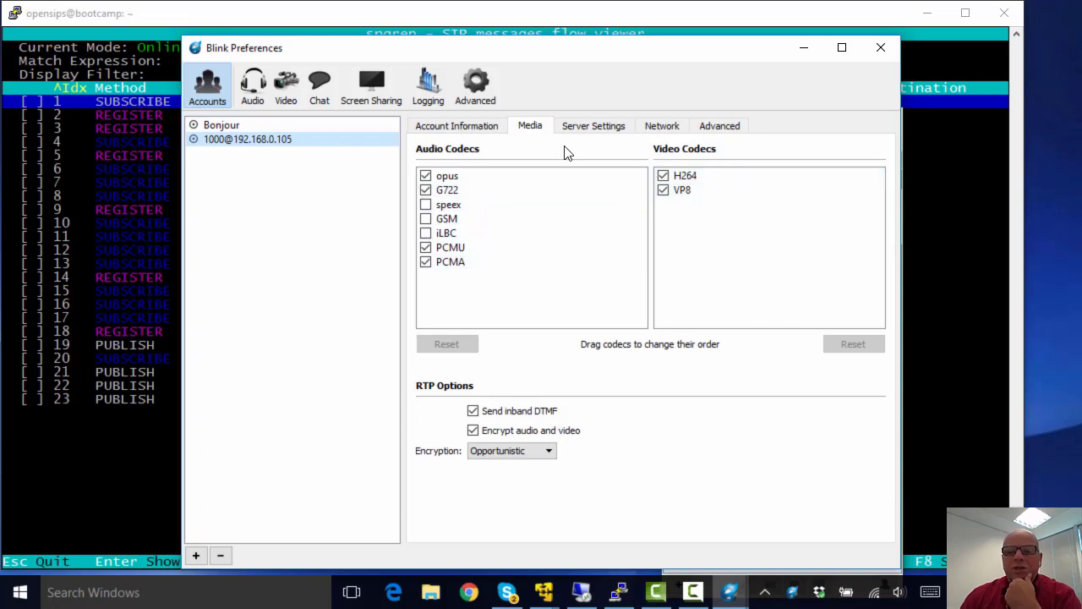
click(579, 128)
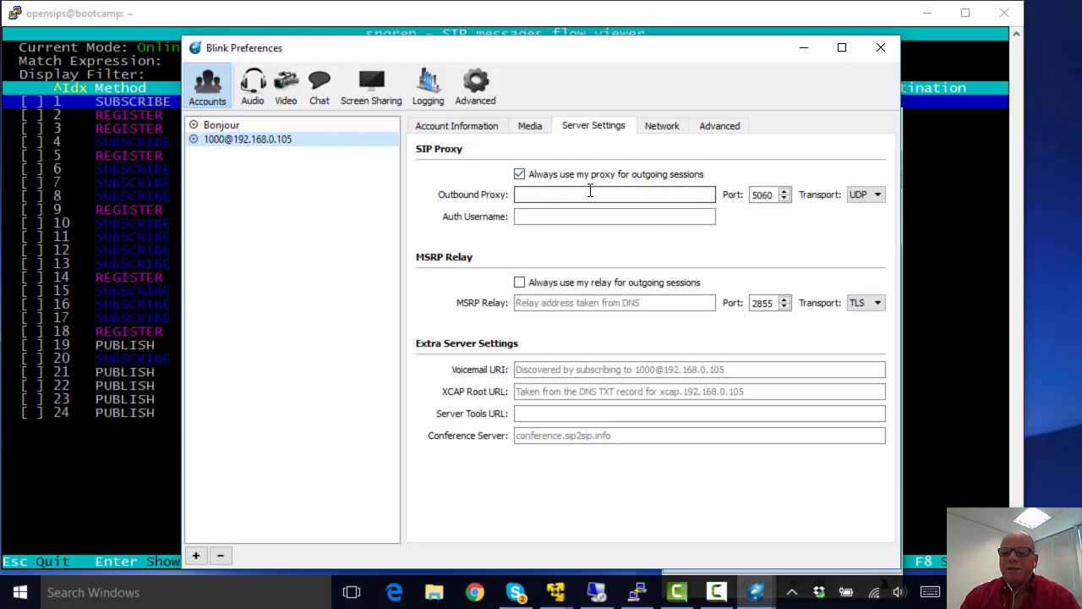
Step: Check the UDP proxy transport, Network, SIP interval and Advanced settings, then close Blink Preferences
click(861, 195)
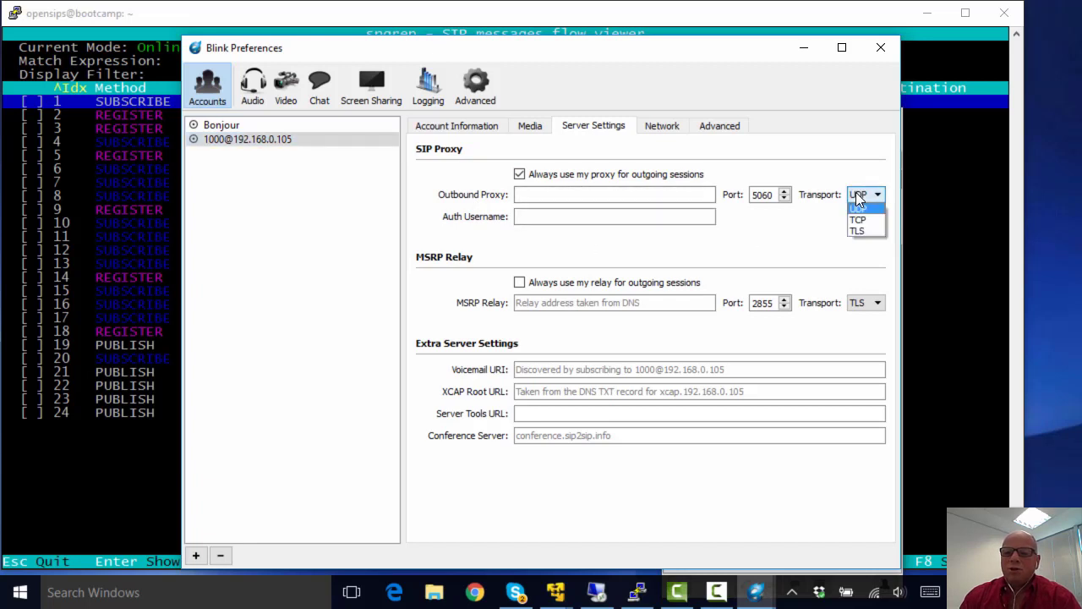
click(829, 179)
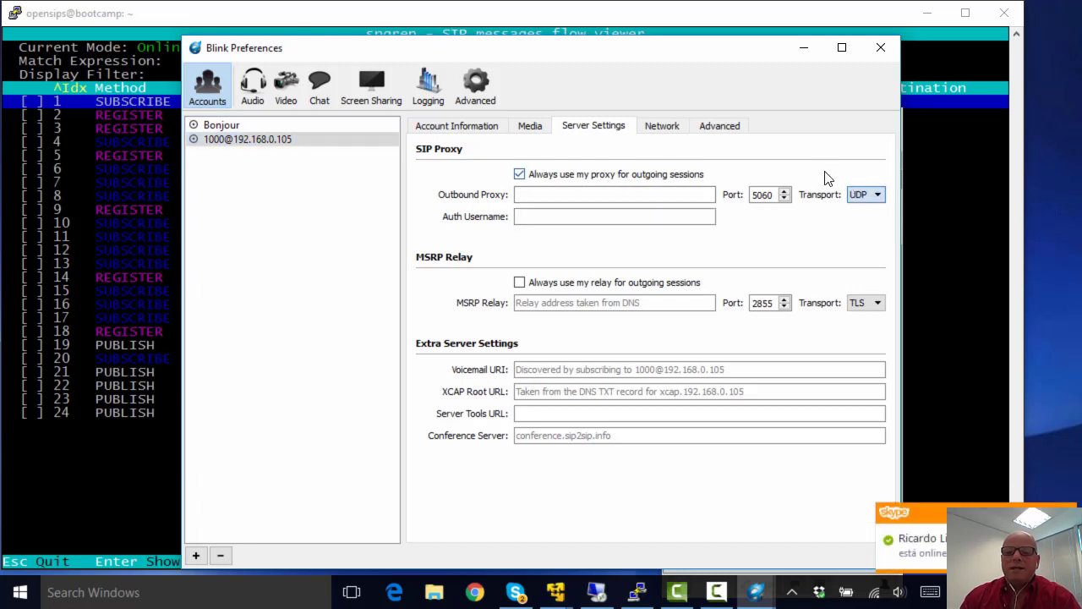
click(677, 131)
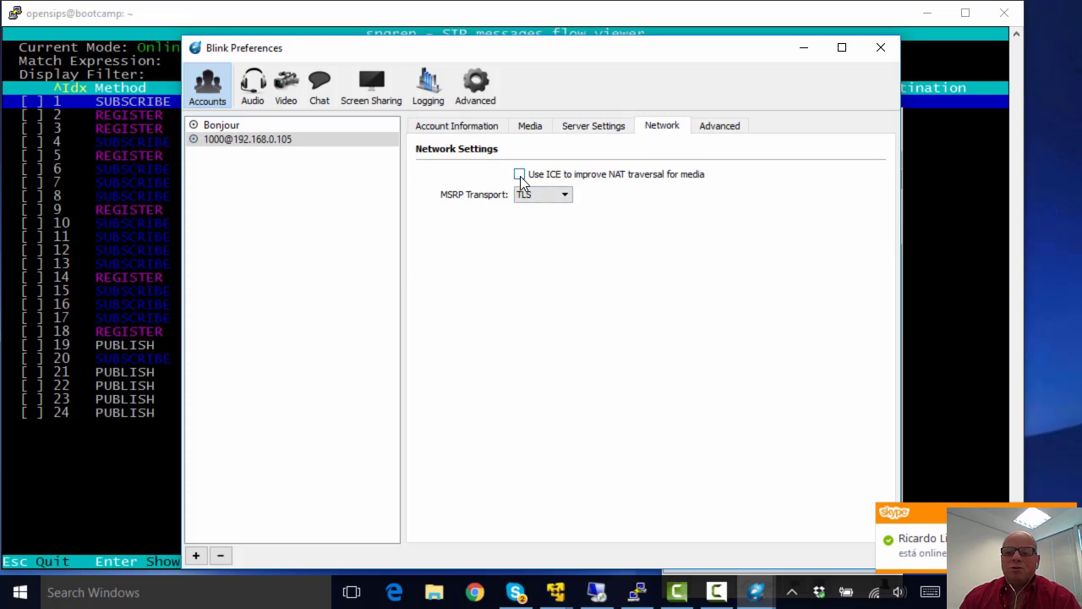
click(720, 126)
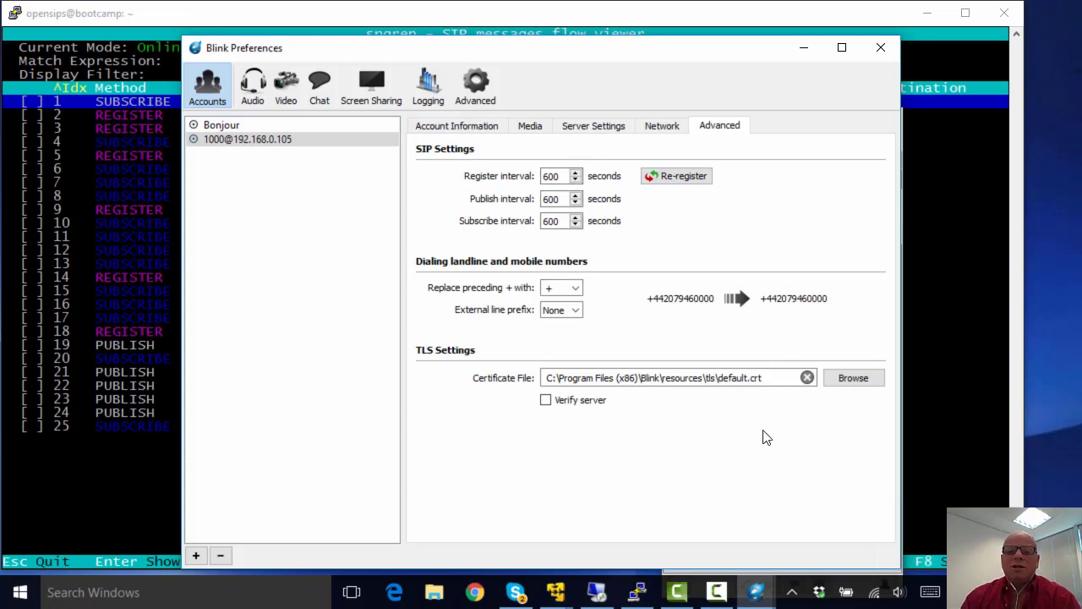
click(477, 89)
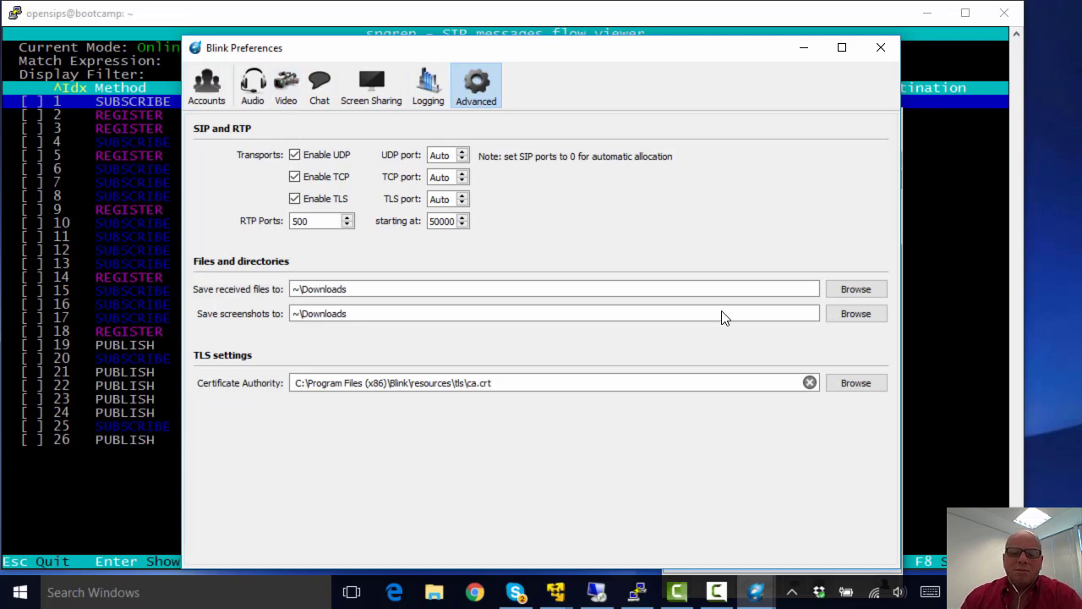
click(880, 47)
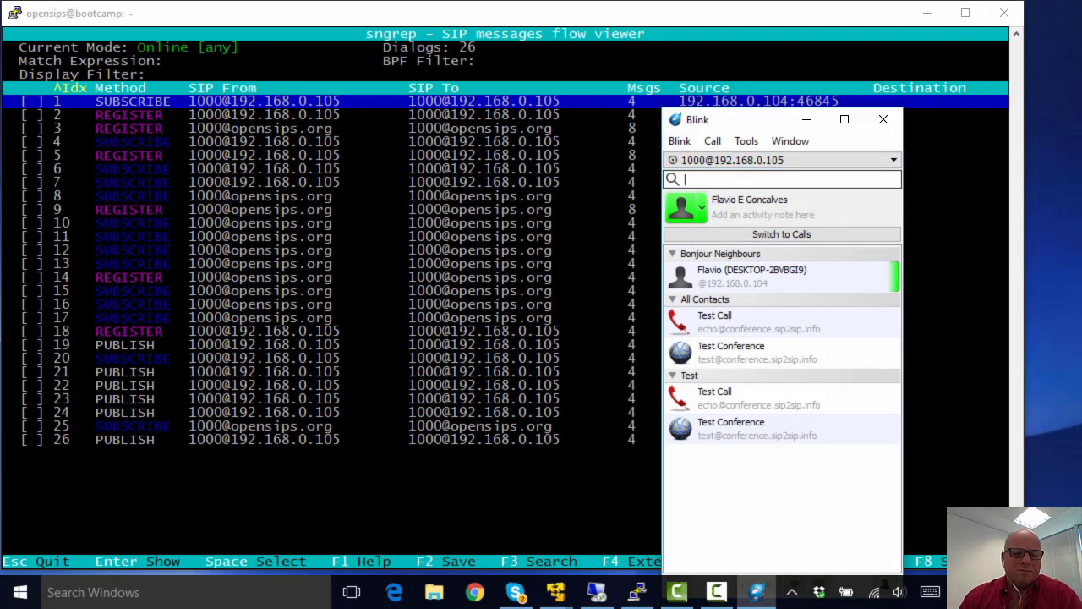
Step: Open the call flow of dialog 18, Blink's REGISTER from 192.168.0.104:55179, in sngrep
click(327, 433)
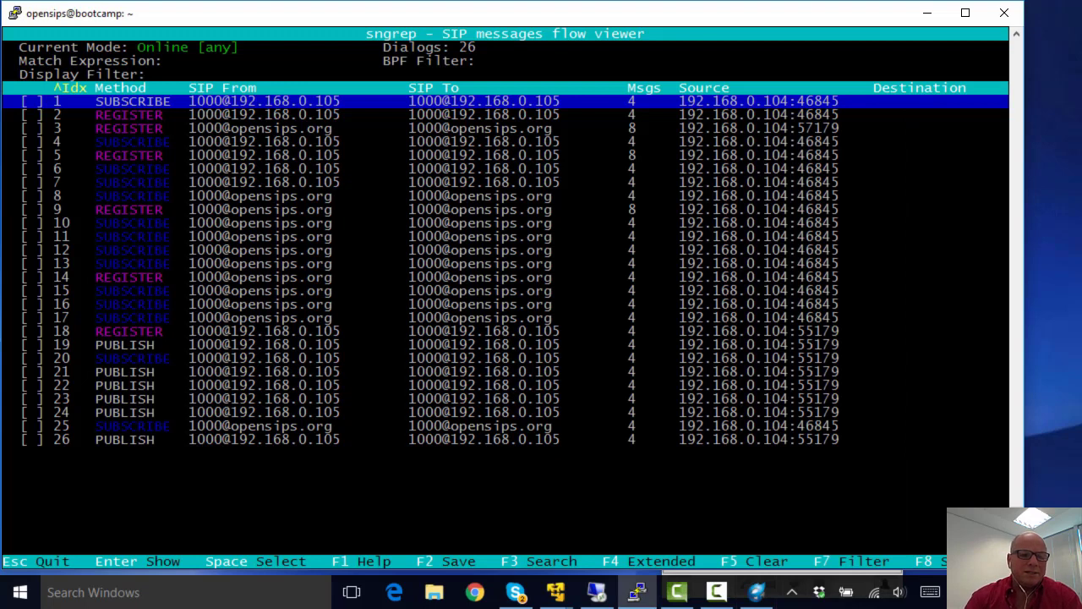
drag(296, 345, 286, 332)
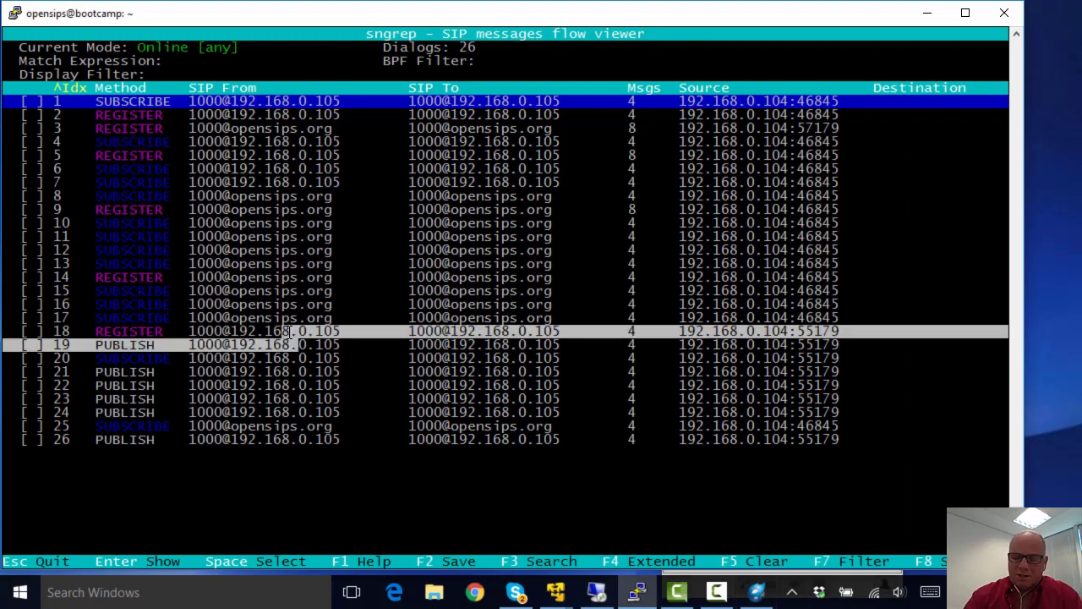
key(Down)
key(Down)
key(Down)
key(Down)
key(Down)
key(Down)
key(Down)
key(Down)
key(Down)
key(Down)
key(Down)
key(Down)
key(Down)
key(Down)
key(Down)
key(Down)
key(Down)
key(Down)
key(Down)
key(Down)
key(Down)
key(Down)
key(Down)
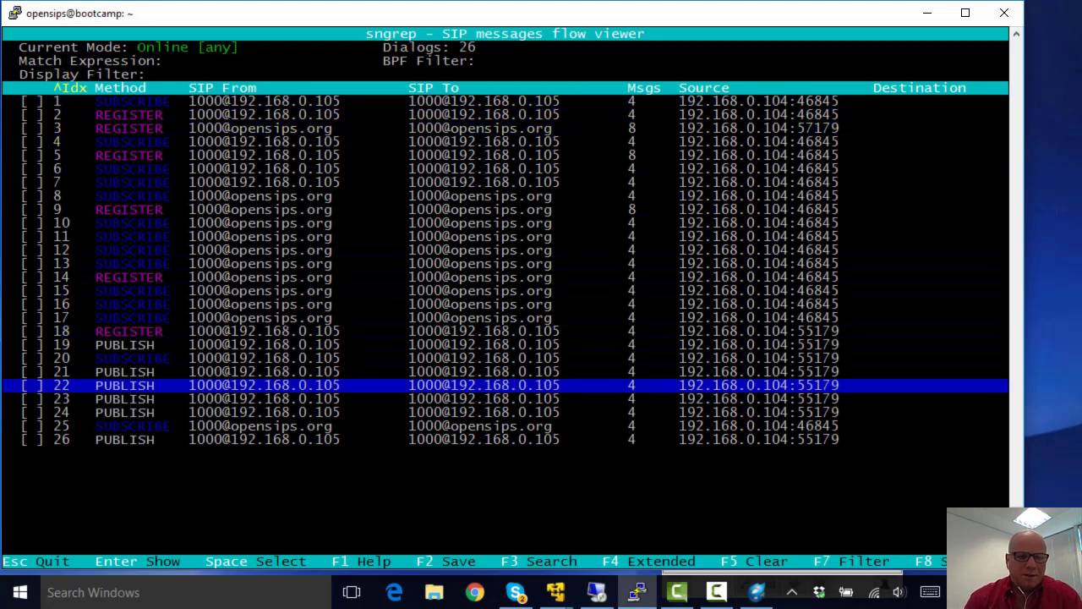
key(Up)
key(Up)
key(Up)
key(Up)
key(Up)
key(Up)
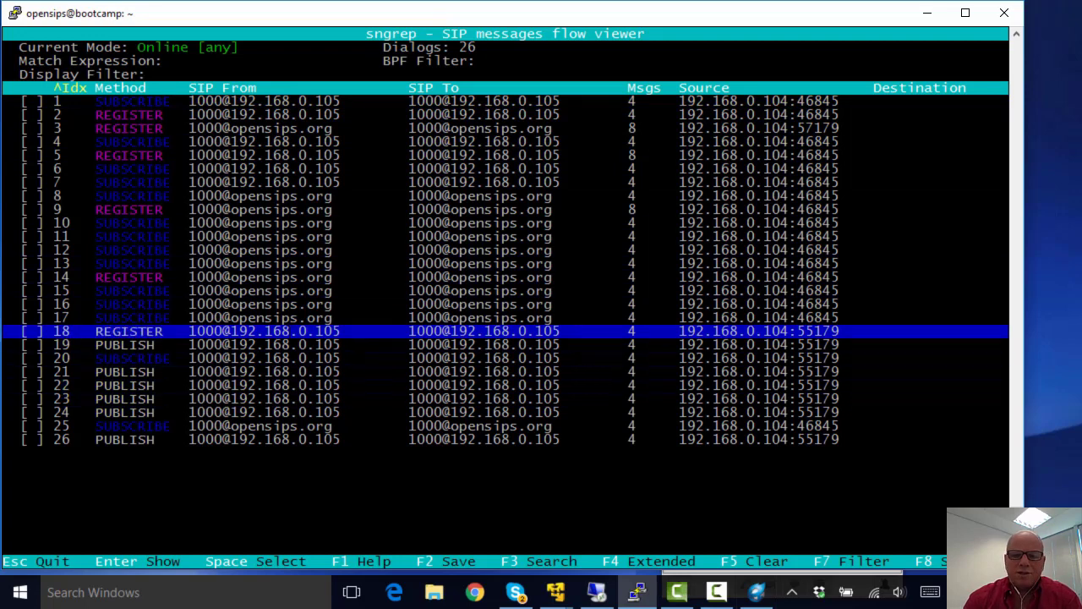
key(Return)
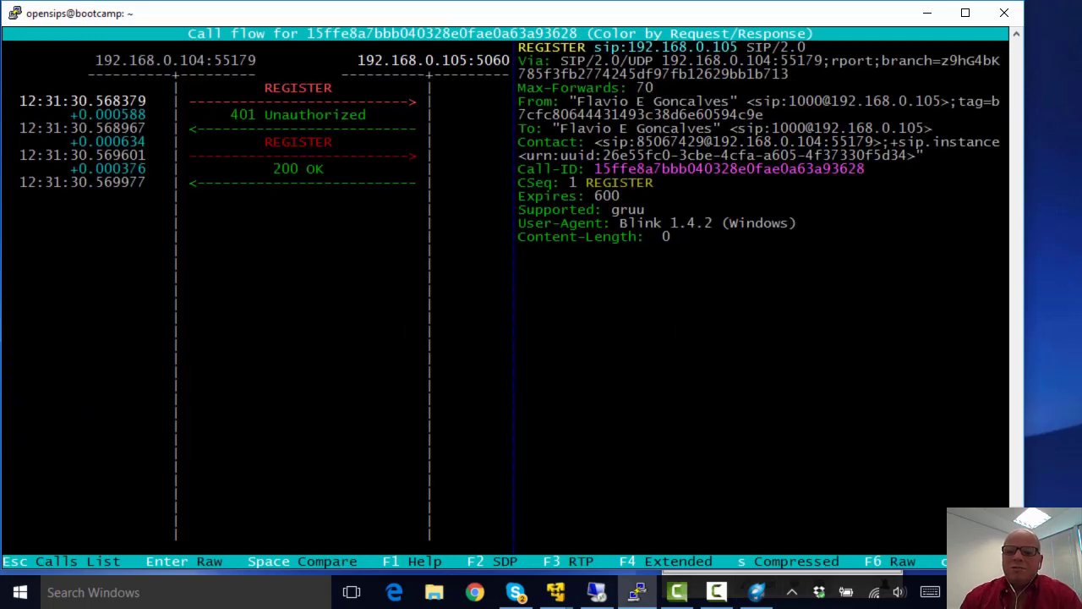
Step: Highlight the User-Agent header and the Contact +sip.instance UUID in Blink's REGISTER
mouse_move(620, 223)
mouse_down()
mouse_move(789, 223)
mouse_move(604, 212)
mouse_up()
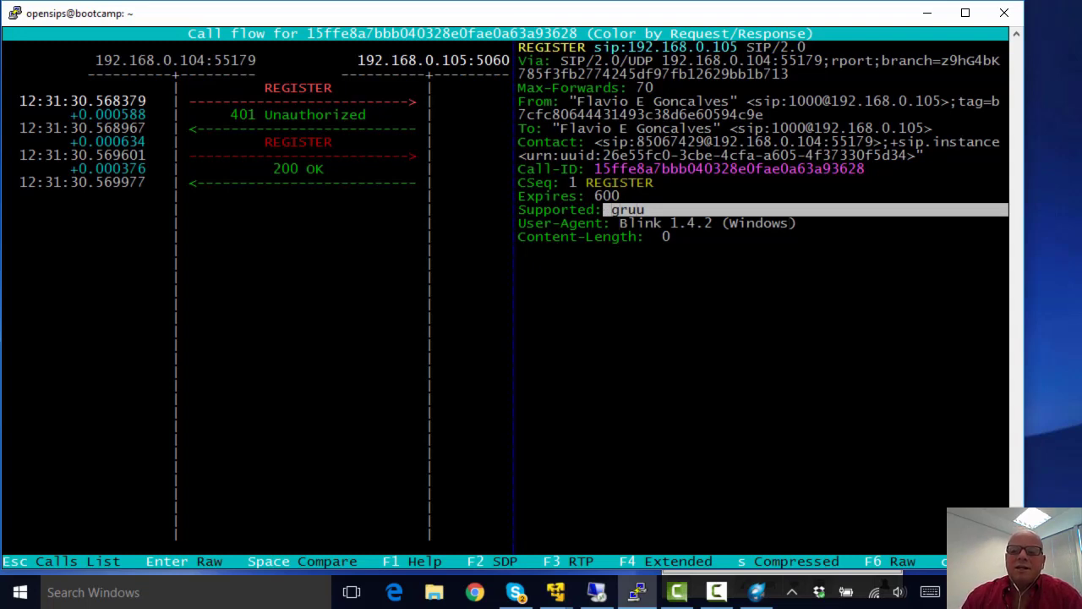
drag(553, 156, 726, 157)
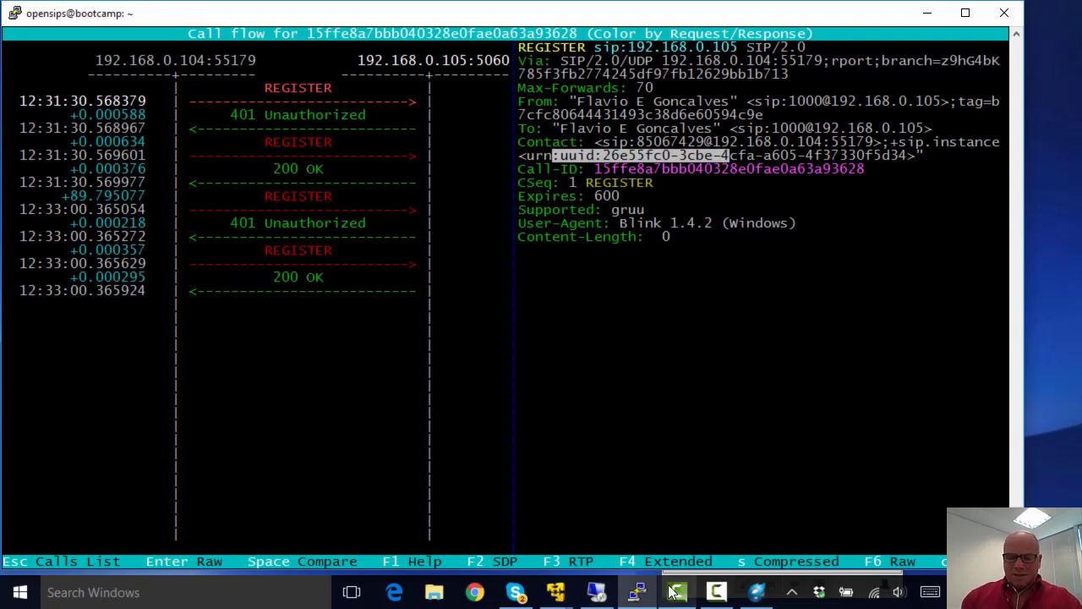
click(716, 592)
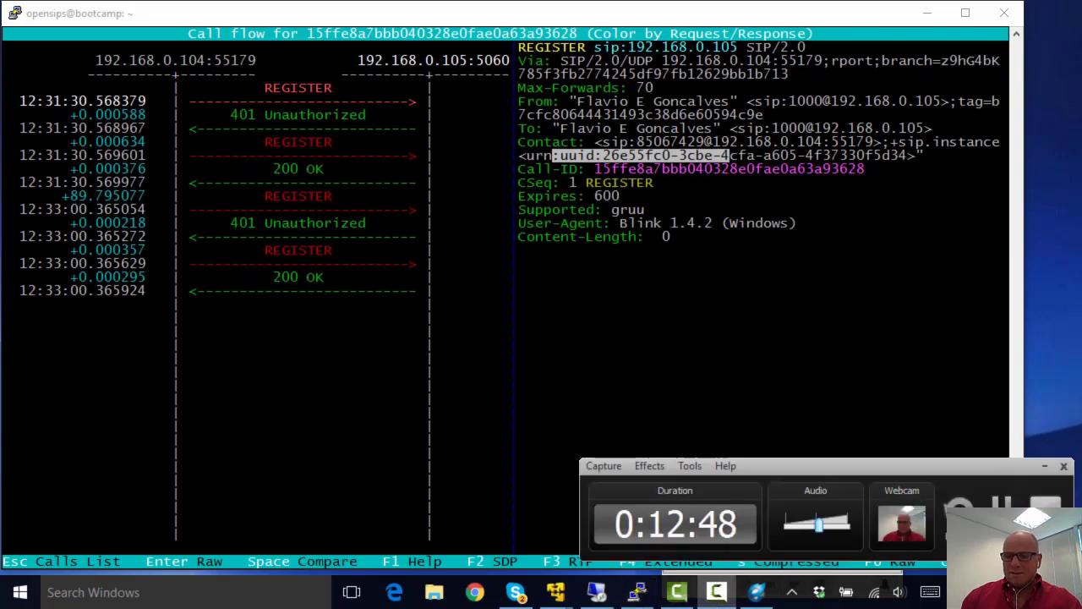